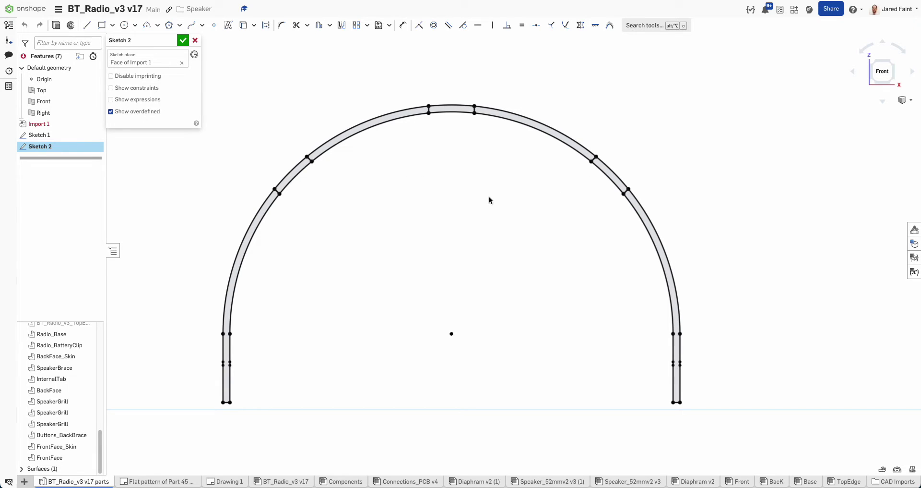
- Zoom in and orbit Sketch 2 to view the arched band obliquely
scroll(489, 197, up, 1)
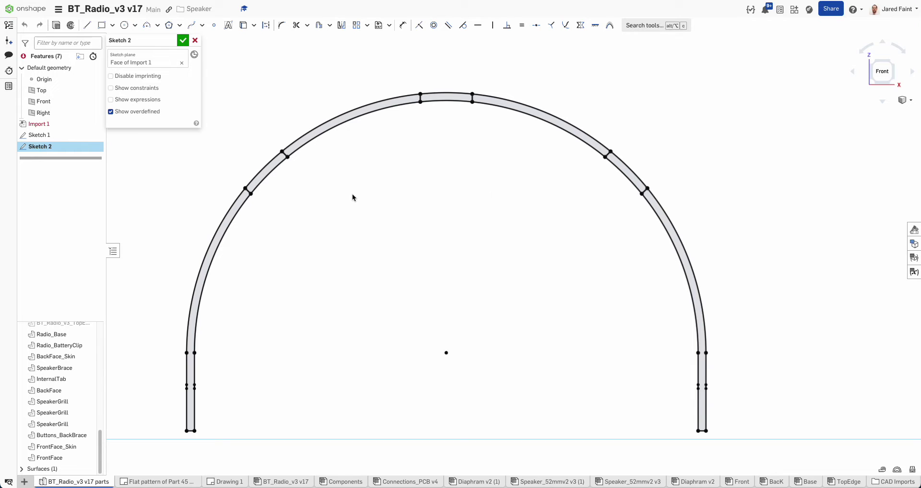
mouse_move(350, 237)
right_down()
mouse_move(501, 237)
mouse_move(488, 263)
right_up()
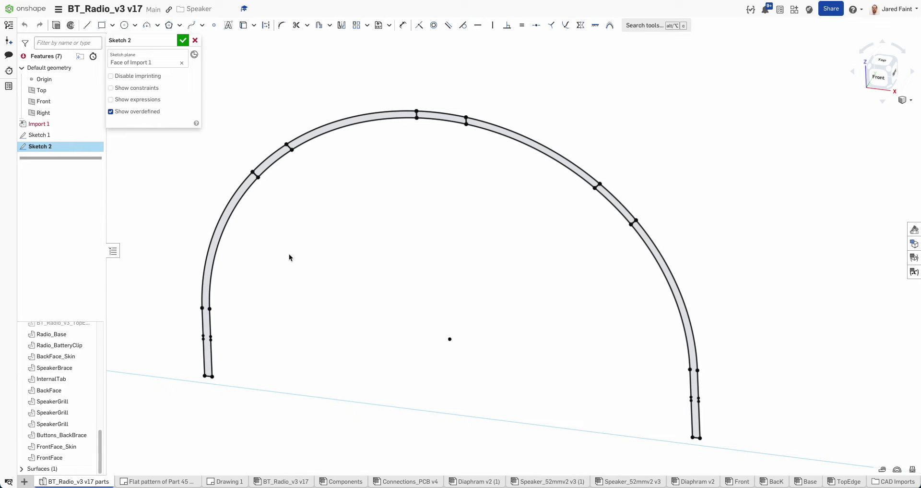
- Extrude both arch regions of Sketch 2 into a 25 mm solid band, direction flipped
key(shift+e)
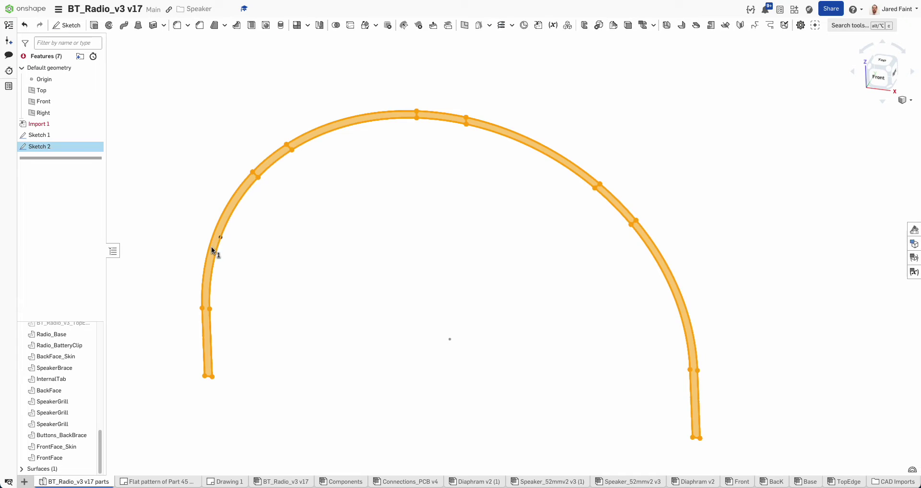
click(335, 196)
mouse_move(428, 207)
right_down()
mouse_move(414, 216)
mouse_move(213, 152)
right_up()
click(196, 110)
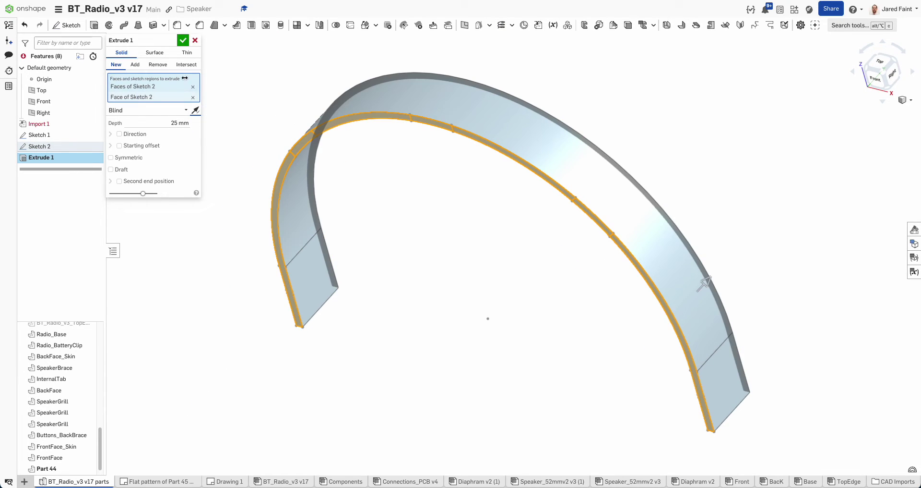
click(182, 43)
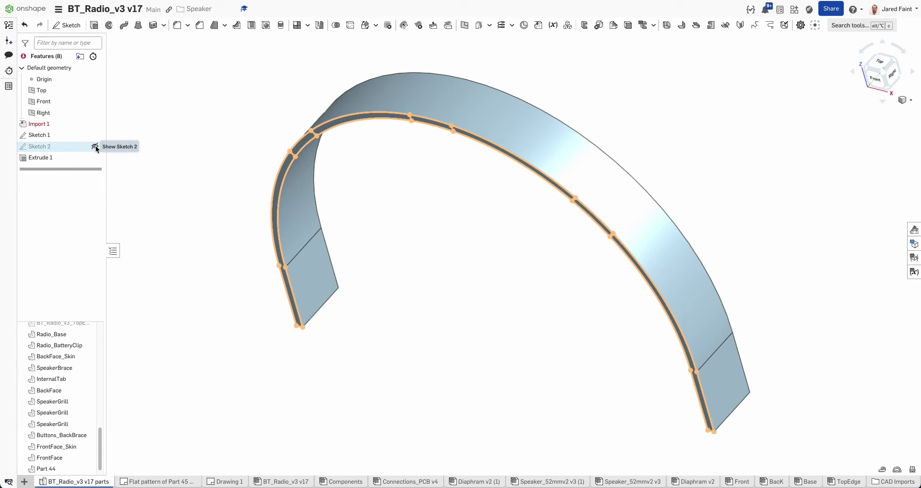
- Show Sketch 2 again and extrude its three small regions 3 mm as added tabs
click(95, 146)
key(shift+e)
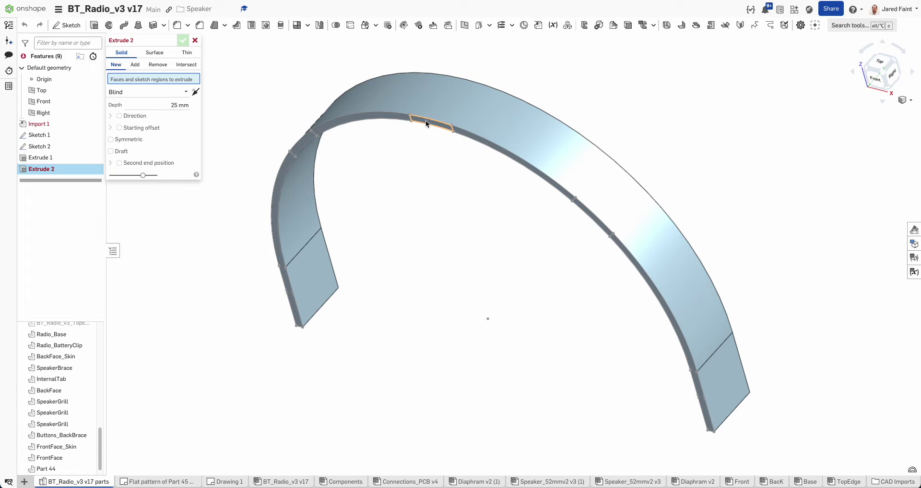
click(425, 120)
click(302, 142)
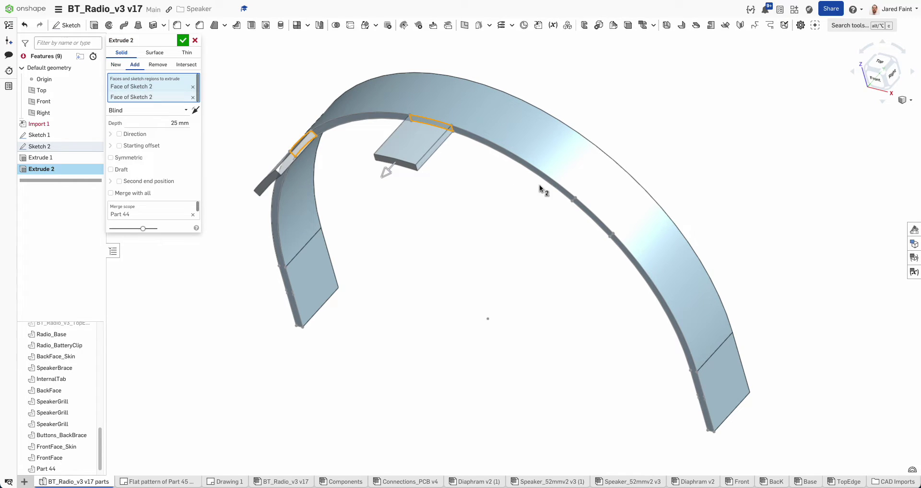
click(592, 215)
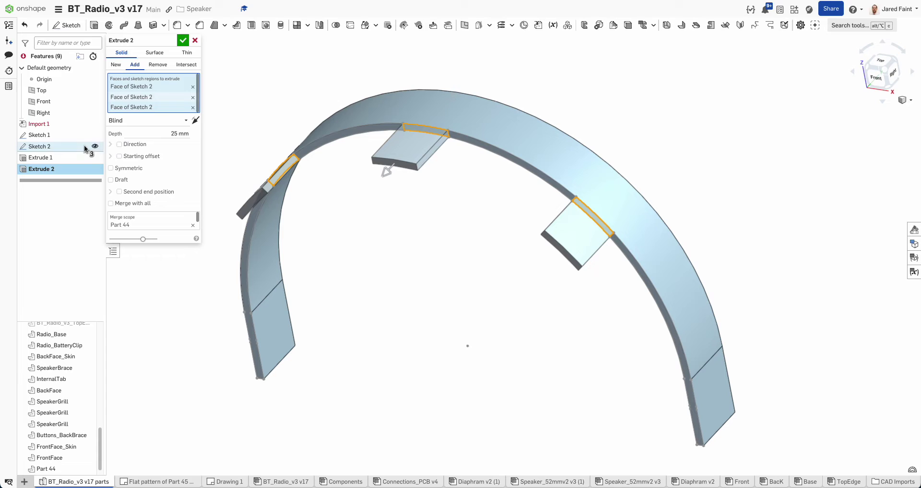
click(171, 133)
text(3)
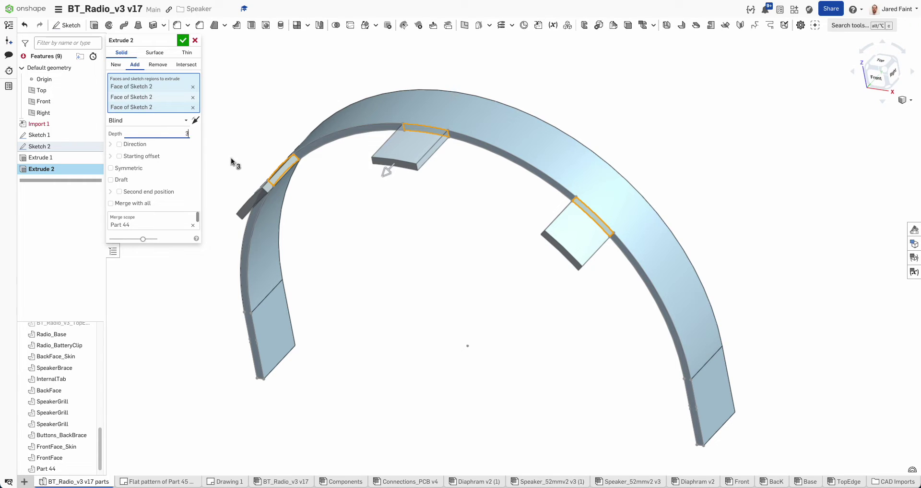
key(Tab)
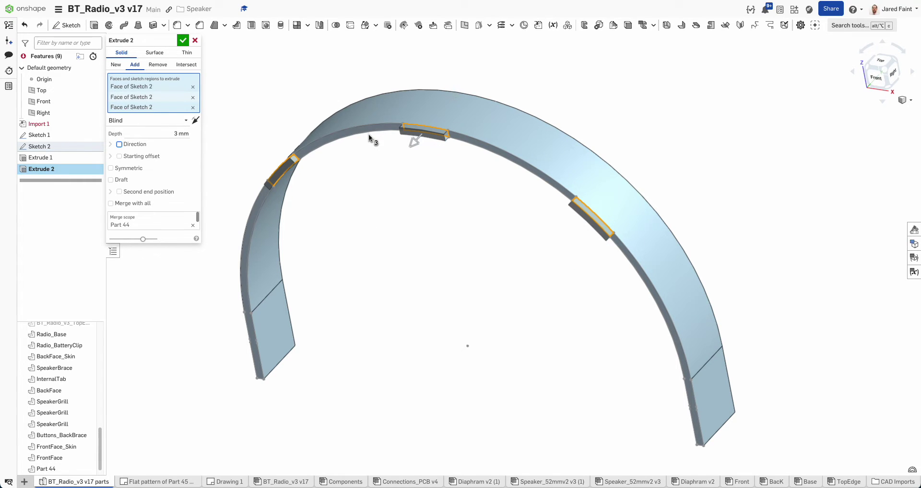
click(183, 41)
- Orbit and zoom out to inspect the finished tabs on Part 44
right_drag(312, 86, 311, 178)
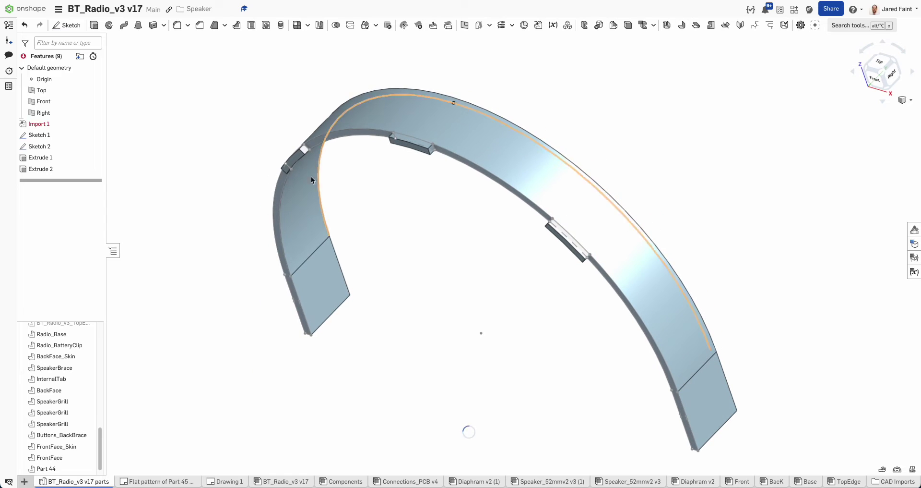
scroll(62, 408, down, 1)
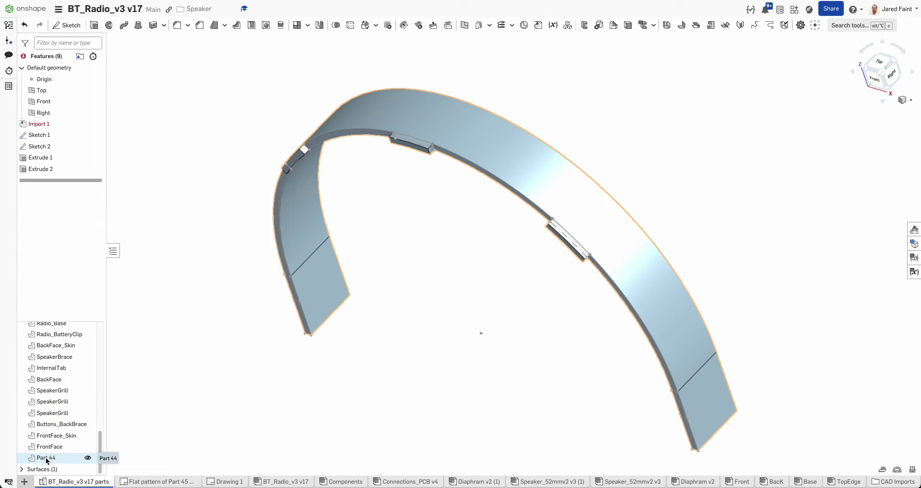
click(46, 459)
click(274, 421)
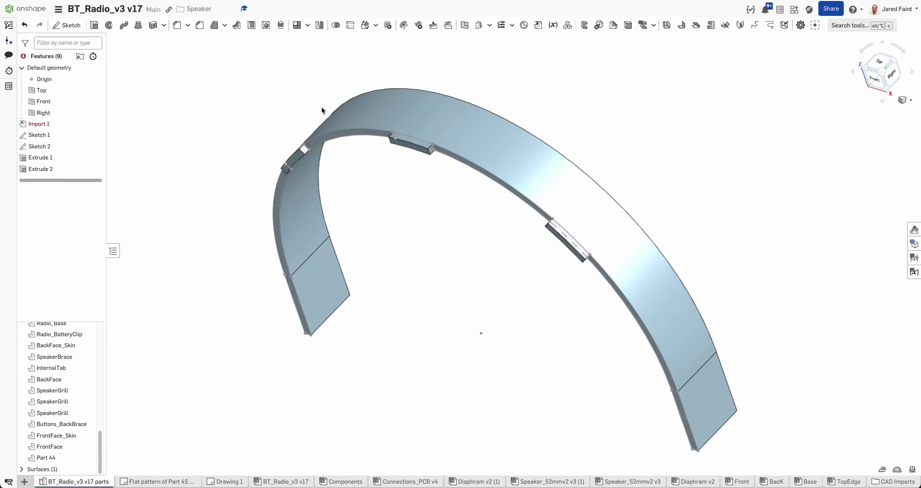
- Start a part Mirror, trying the band as entity, then clearing that selection
click(319, 25)
click(468, 137)
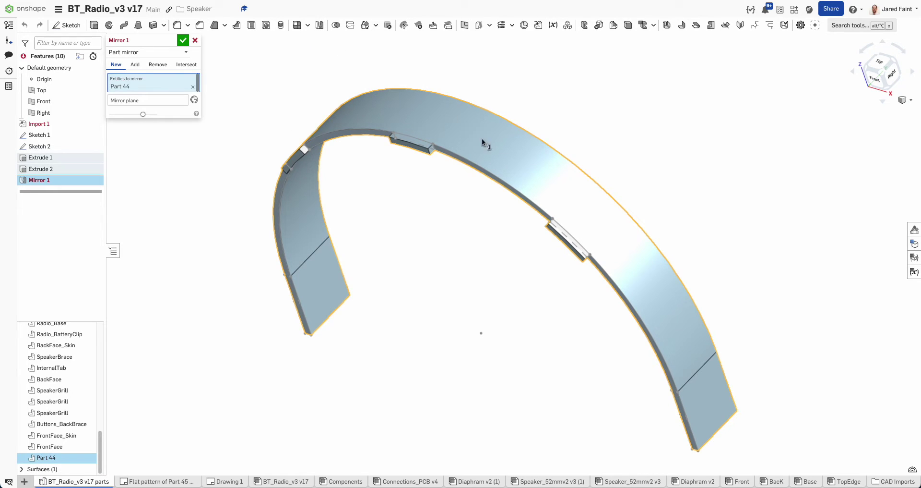
right_drag(526, 147, 483, 175)
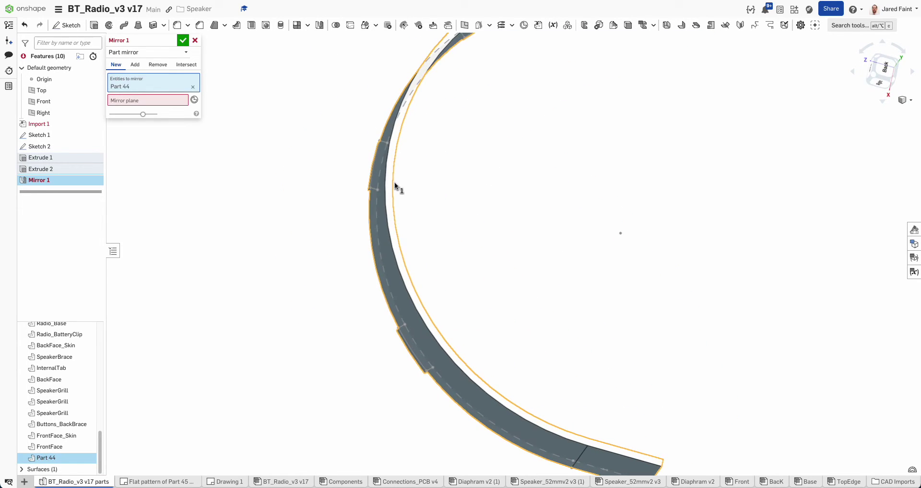
click(477, 210)
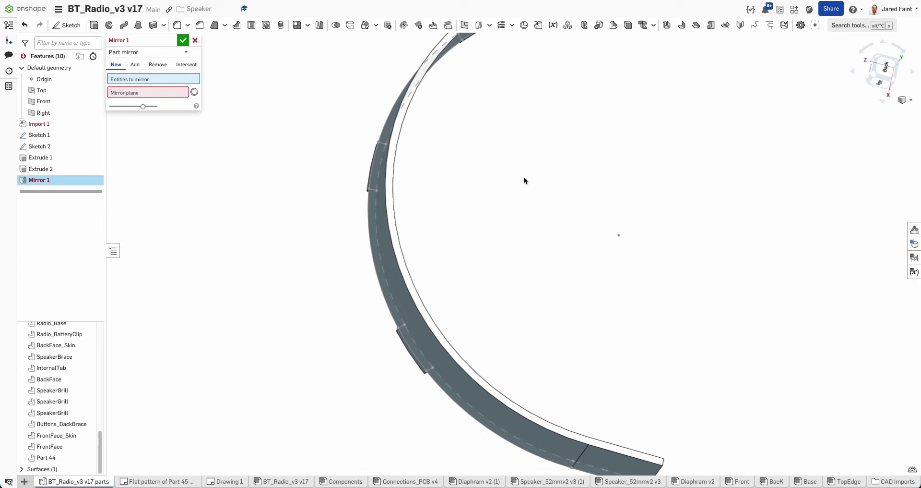
right_drag(524, 176, 428, 186)
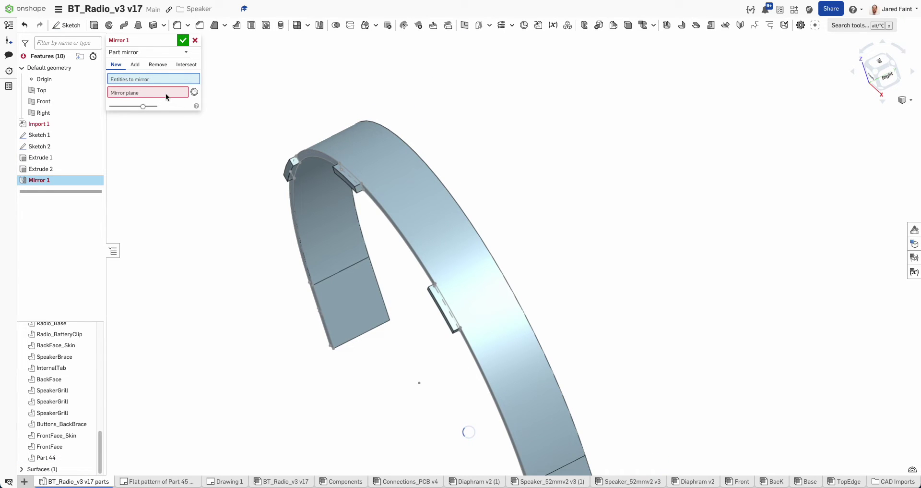
right_click(472, 165)
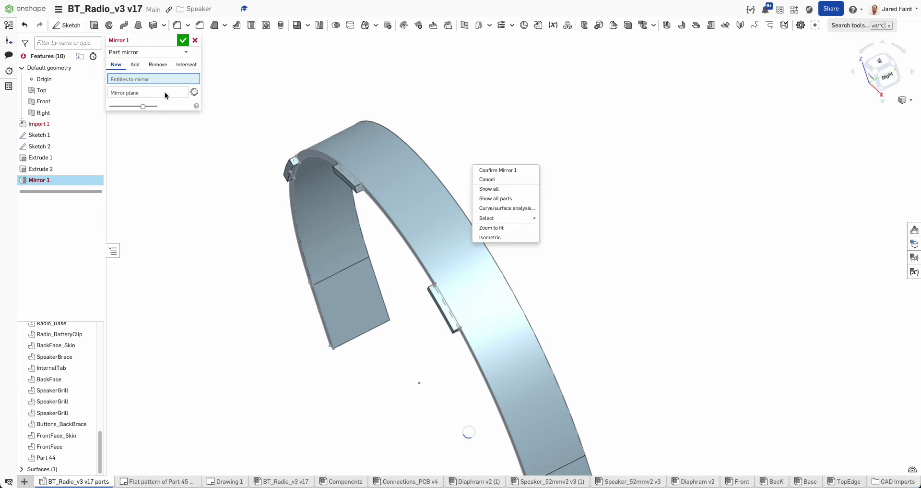
click(410, 118)
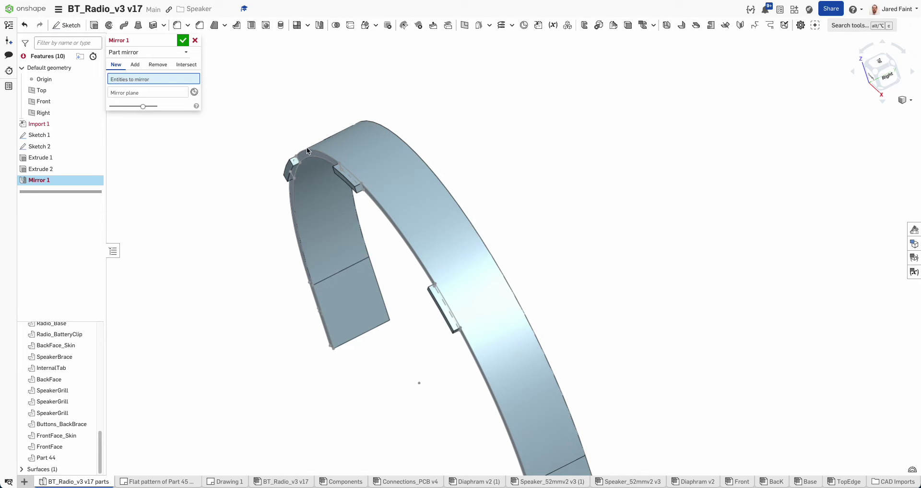
- Mirror Part 44 across an Extrude 1 face, merging the copy into Part 44
click(144, 92)
right_drag(439, 142, 396, 162)
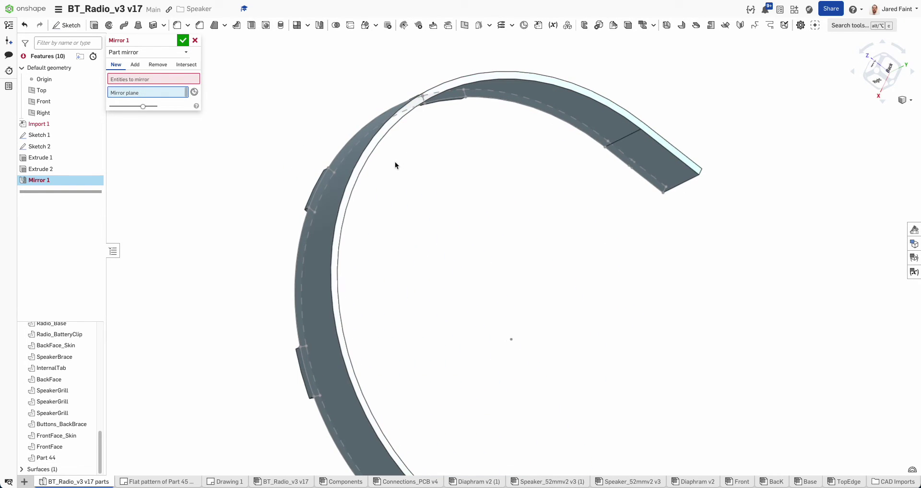
click(350, 190)
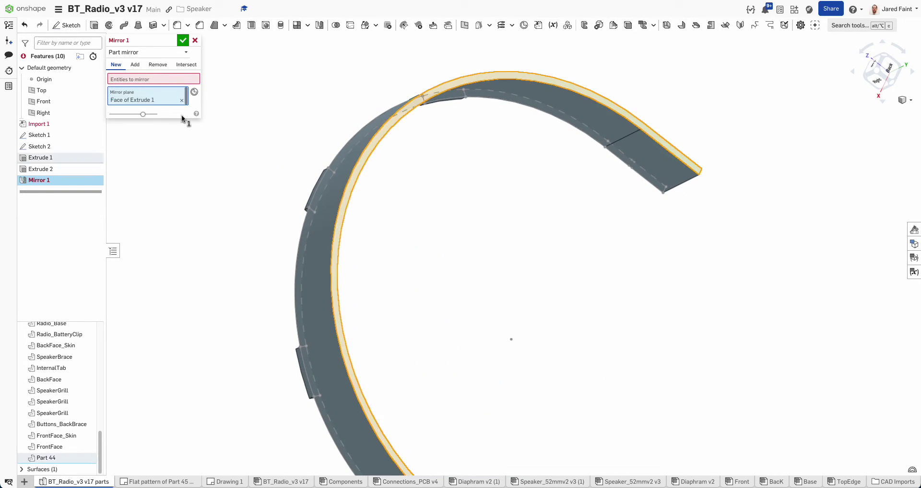
click(323, 218)
right_drag(411, 281, 258, 143)
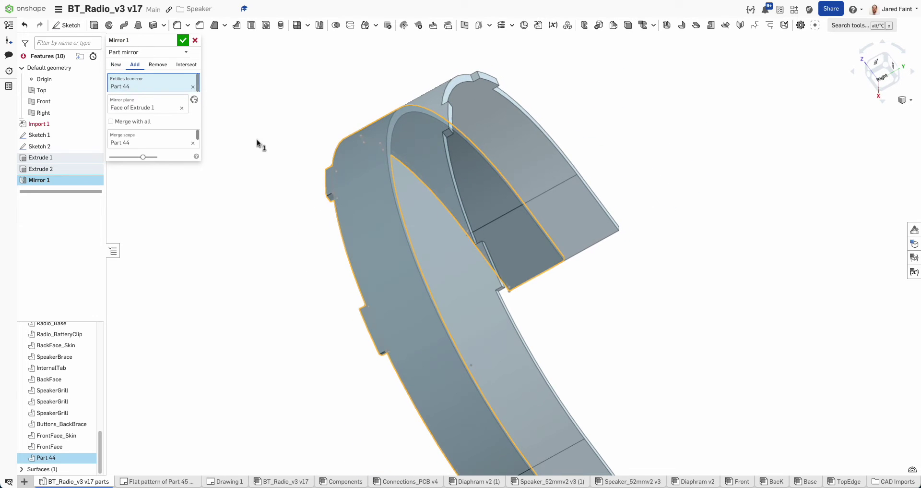
click(183, 40)
right_drag(189, 48, 405, 262)
- Inspect the band's top face, then start Sheet metal model with 3 mm thickness, 1.5 mm bend radius
scroll(405, 278, down, 2)
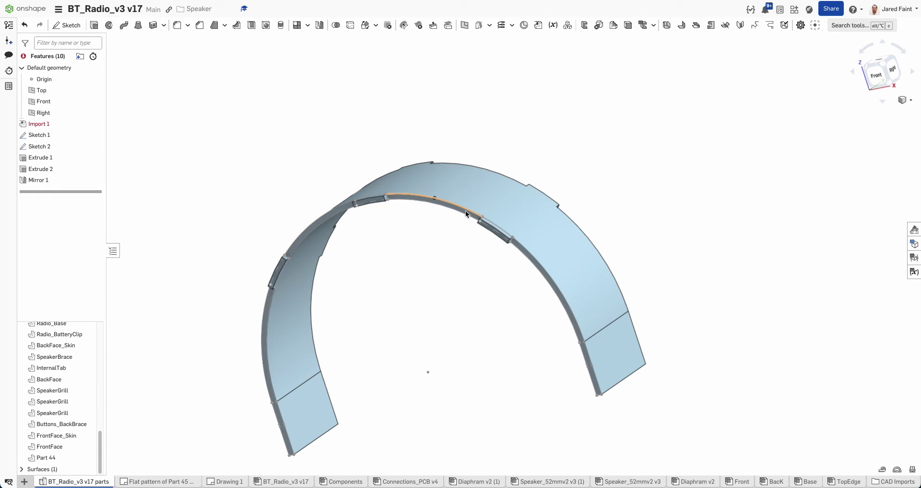
right_drag(392, 279, 355, 349)
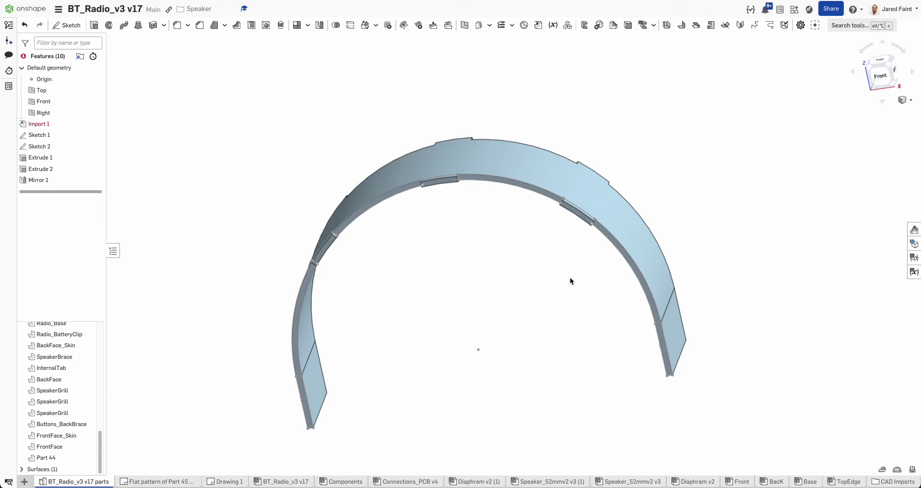
right_drag(502, 267, 358, 204)
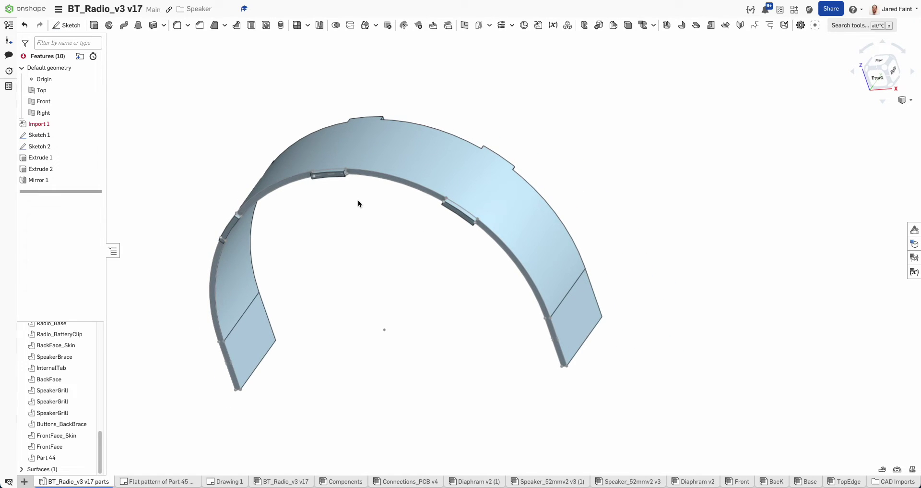
click(667, 26)
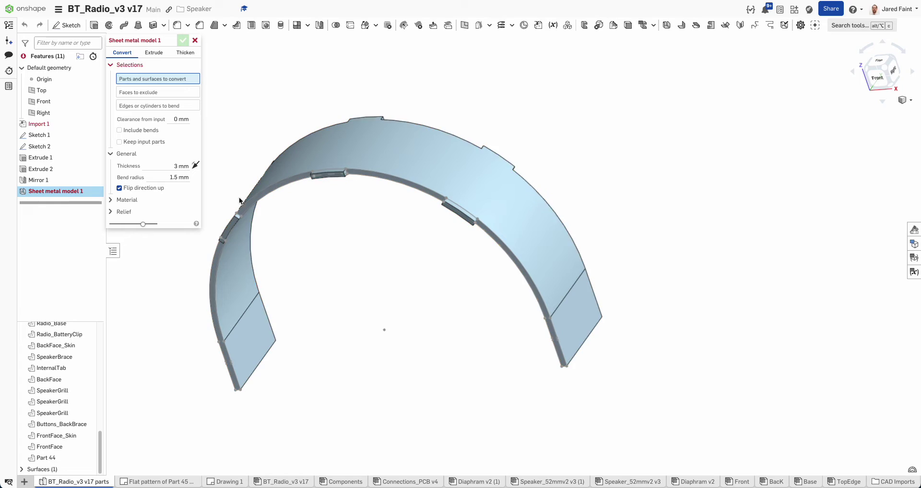
- Switch Sheet metal model to Thicken and select the two end faces and curved top face
click(186, 53)
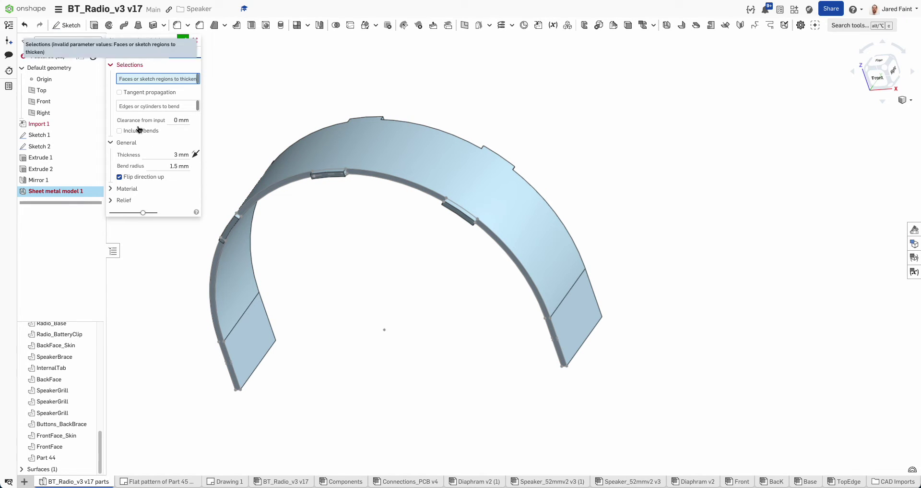
click(571, 318)
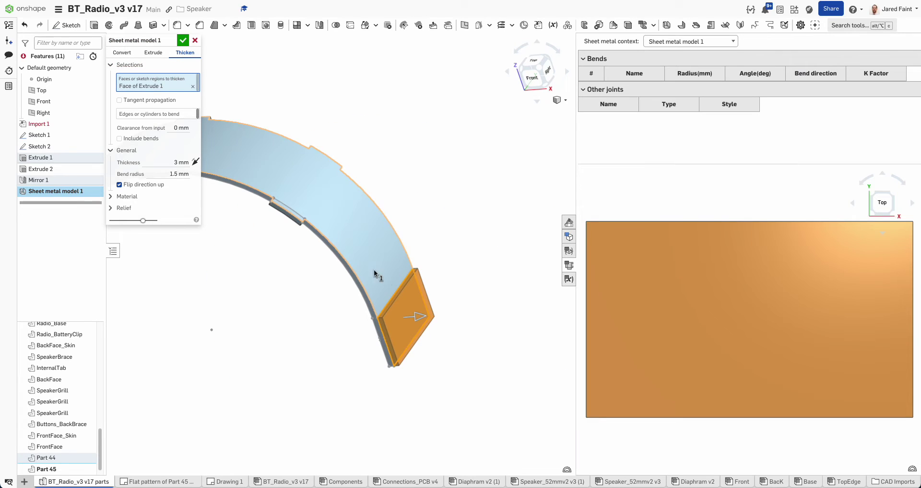
click(367, 255)
right_drag(318, 235, 460, 235)
click(445, 321)
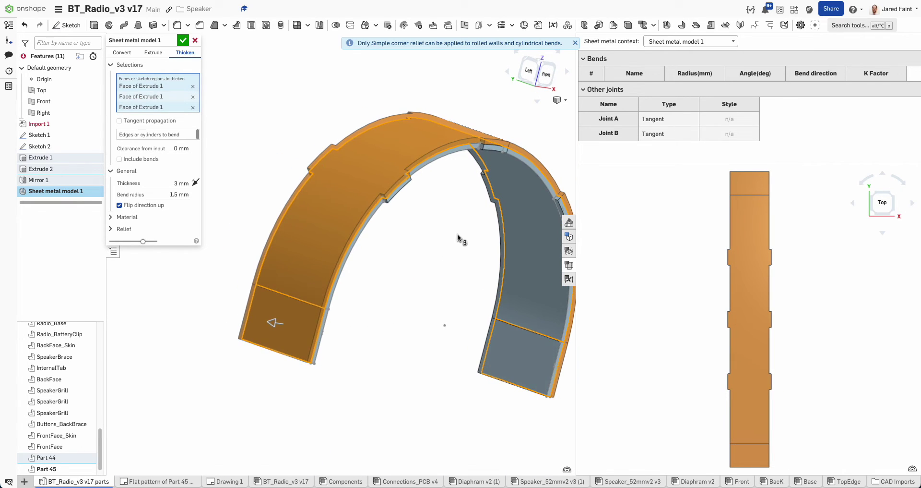
- Flip the 3 mm thickness to the opposite direction and commit the sheet-metal feature
middle_drag(461, 216, 420, 217)
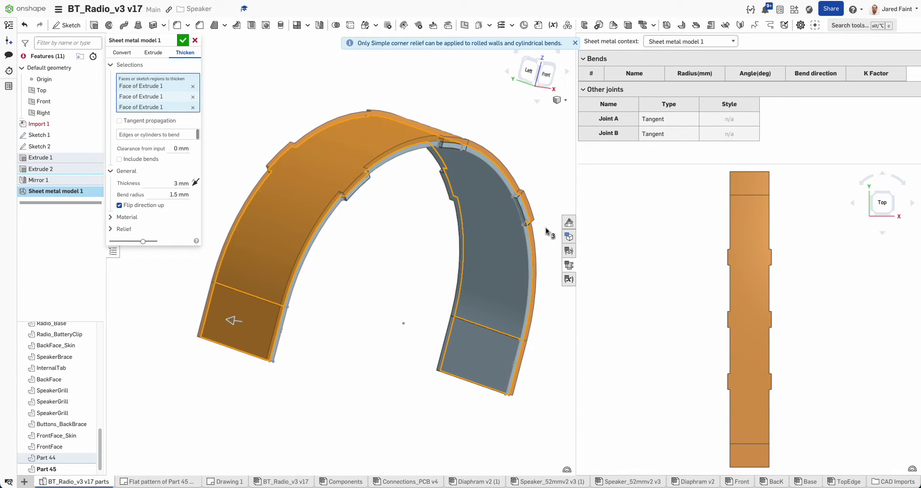
click(568, 266)
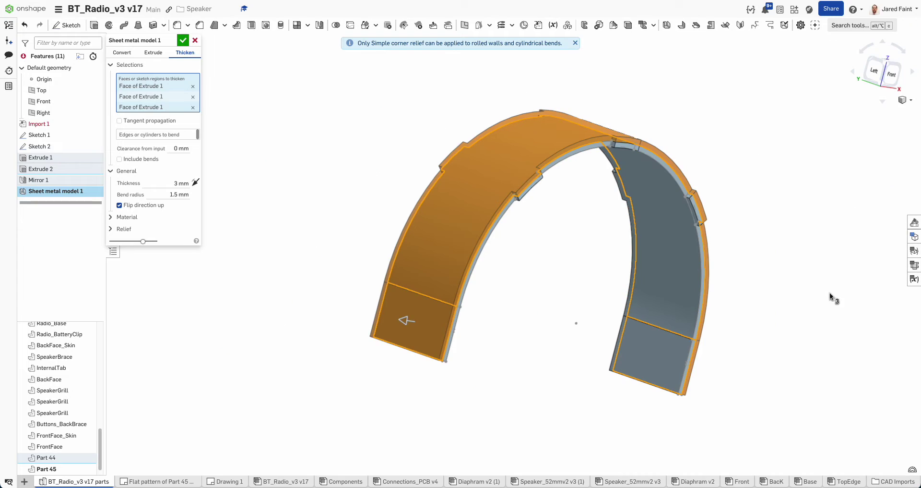
click(914, 265)
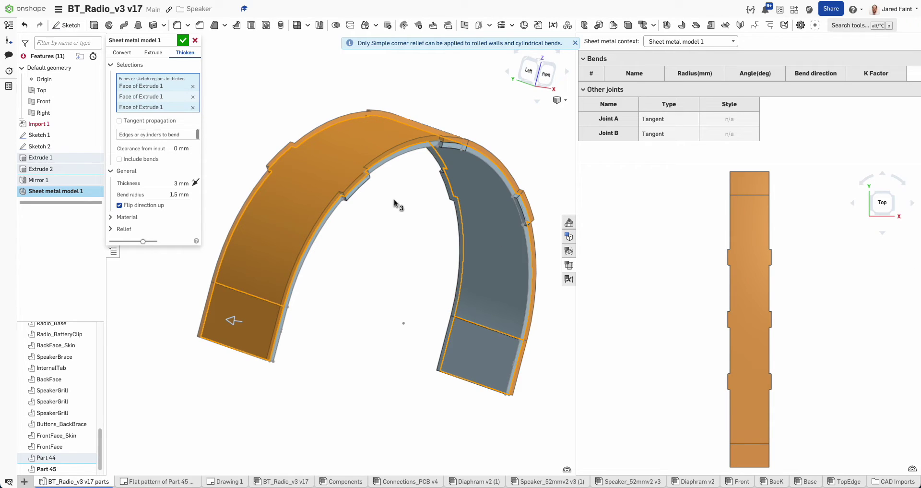
right_drag(395, 202, 329, 255)
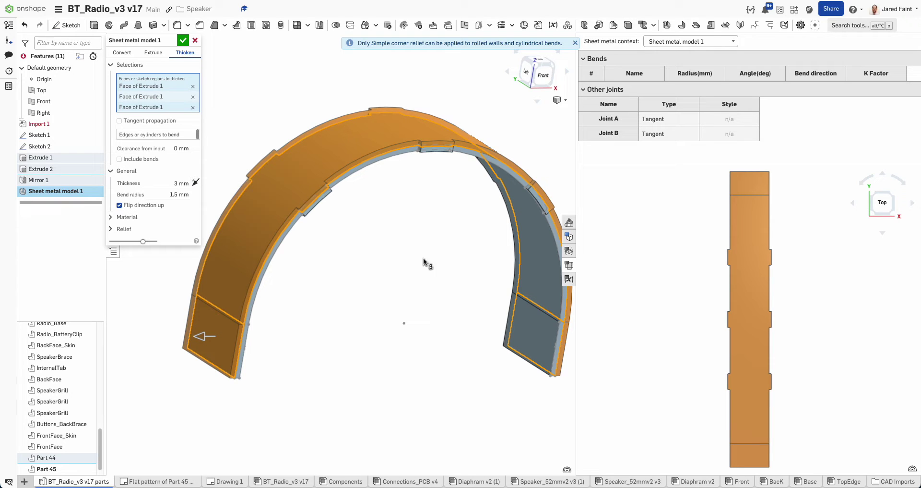
click(196, 183)
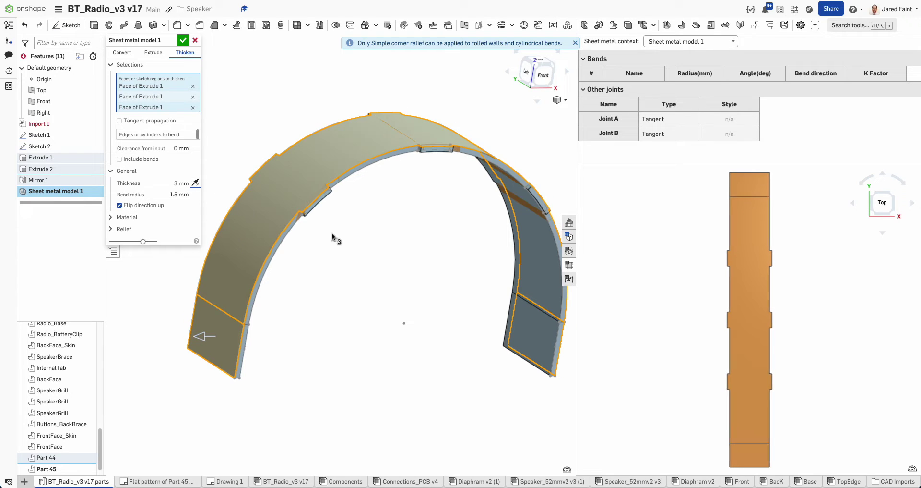
right_drag(332, 232, 396, 212)
middle_drag(357, 198, 307, 200)
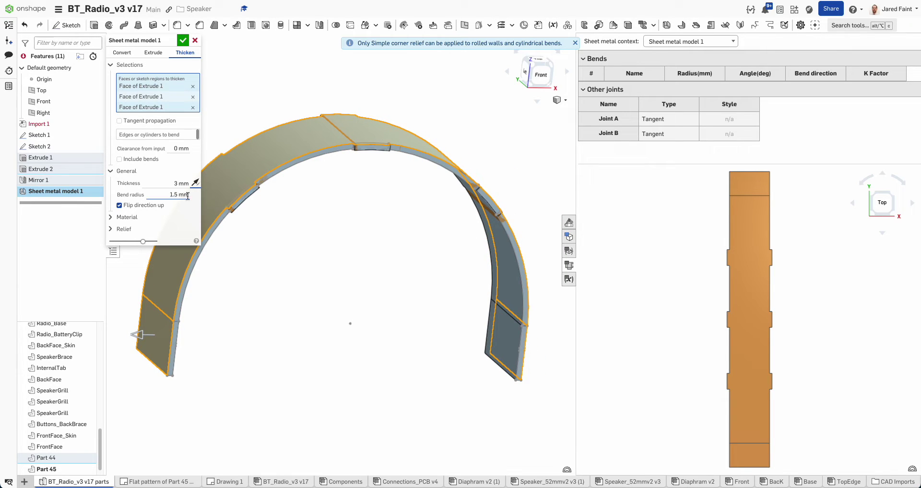
click(183, 43)
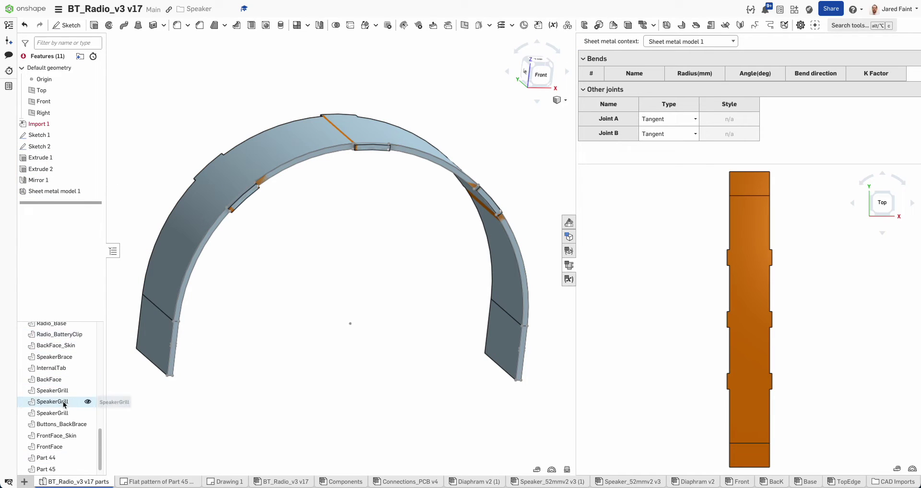
- Hide Part 44, leaving only the sheet-metal arch, and rename Part 45 to TopFace_SheetMetal
scroll(52, 454, down, 1)
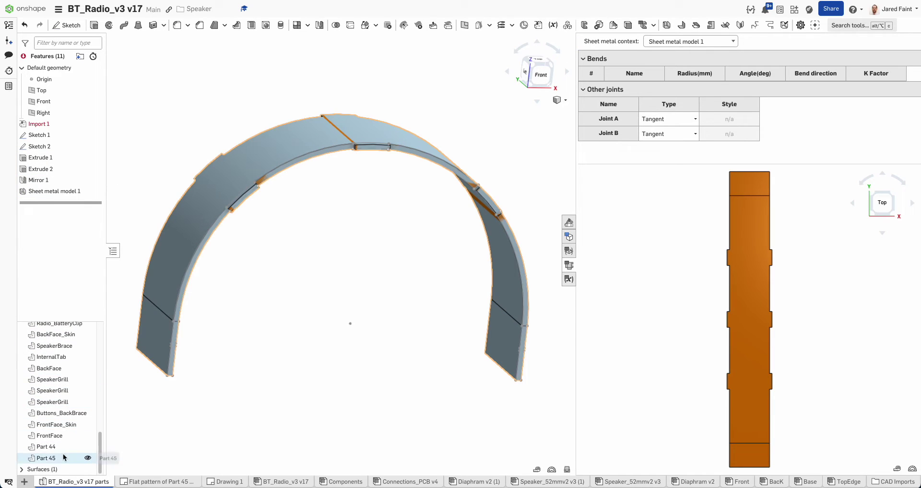
click(87, 446)
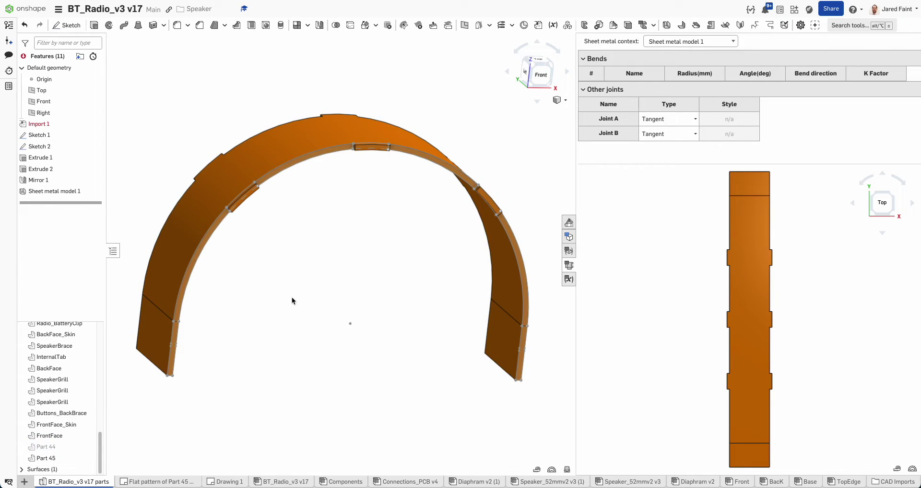
click(45, 460)
right_click(47, 461)
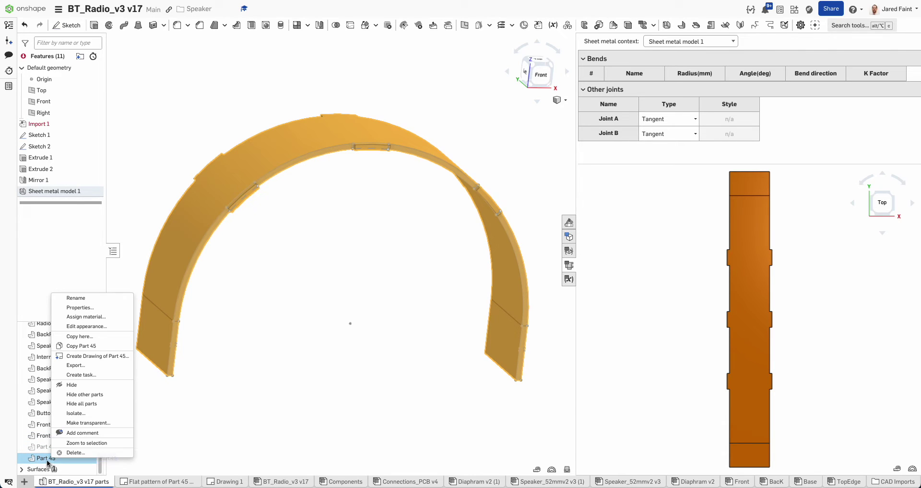
click(85, 298)
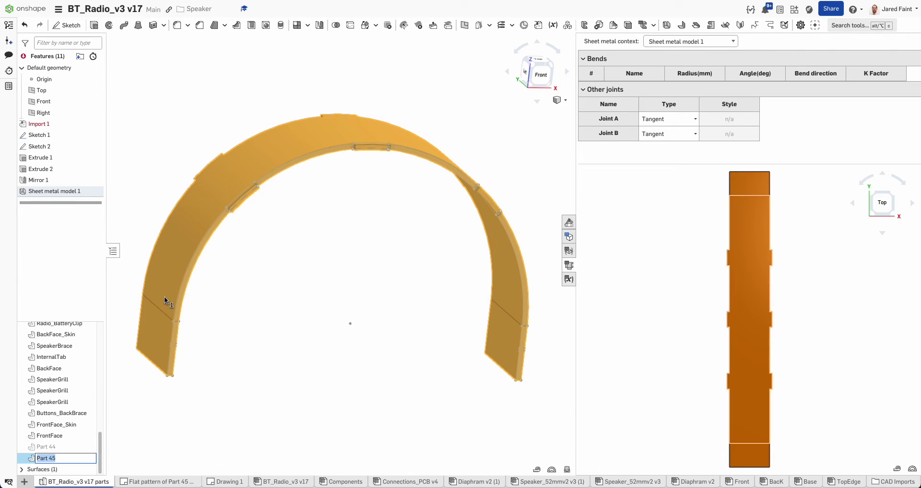
text(TopFace_SheetMetal)
click(392, 343)
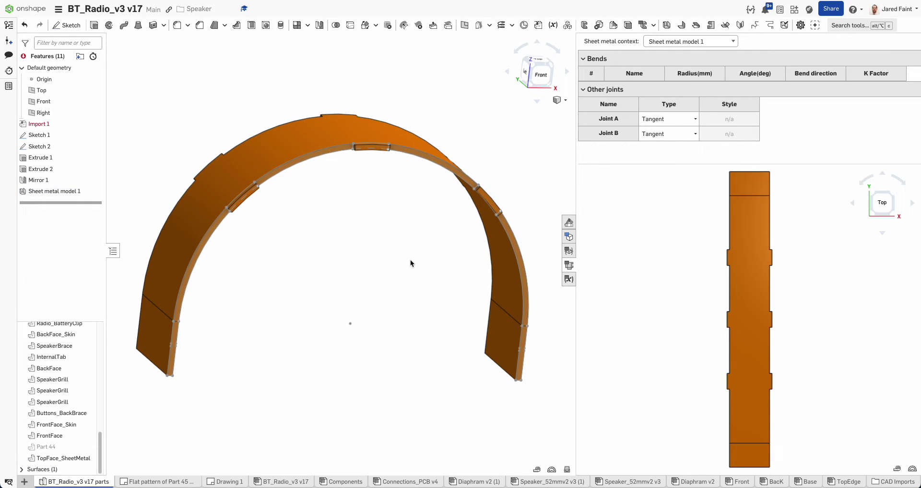
right_drag(375, 210, 352, 204)
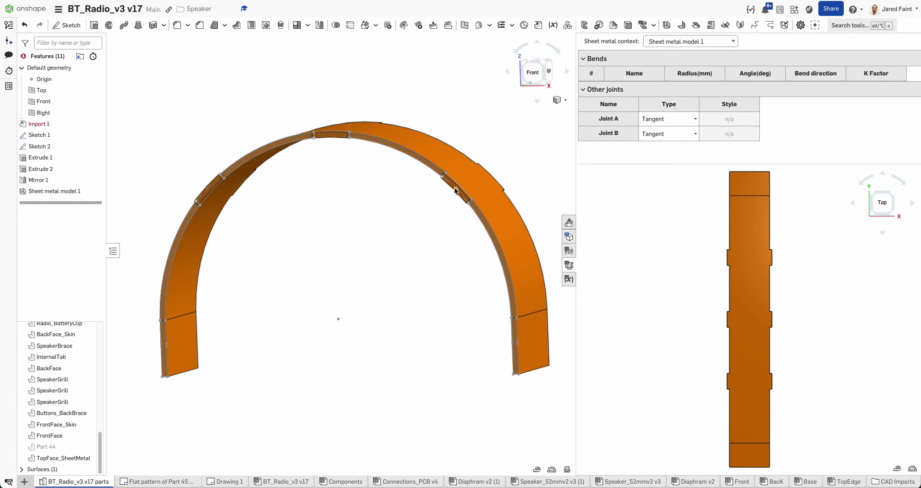
right_drag(360, 259, 378, 232)
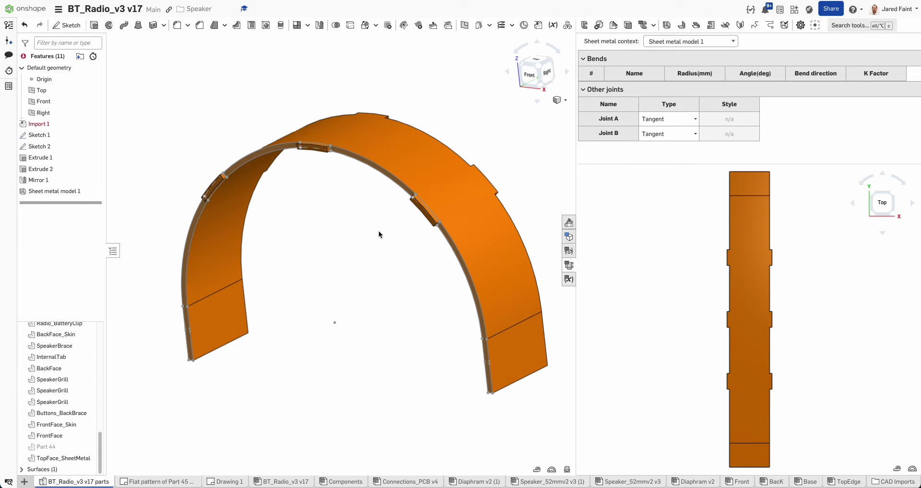
click(750, 326)
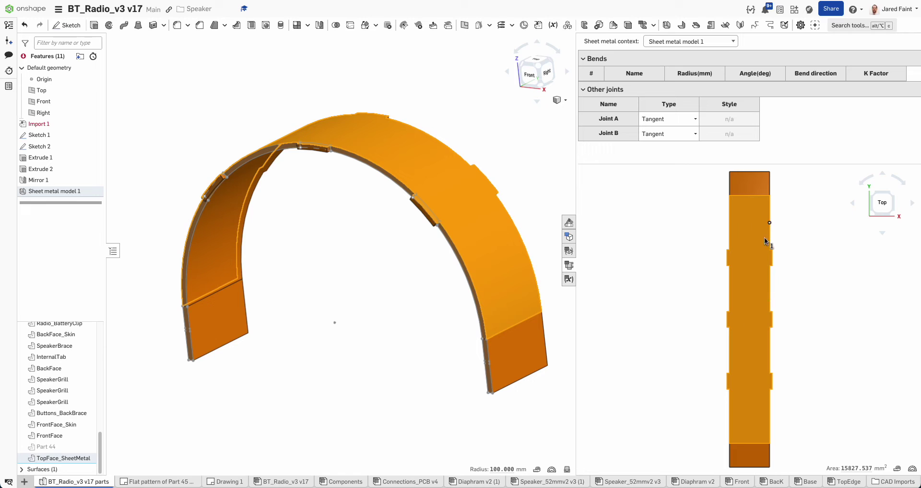
click(714, 265)
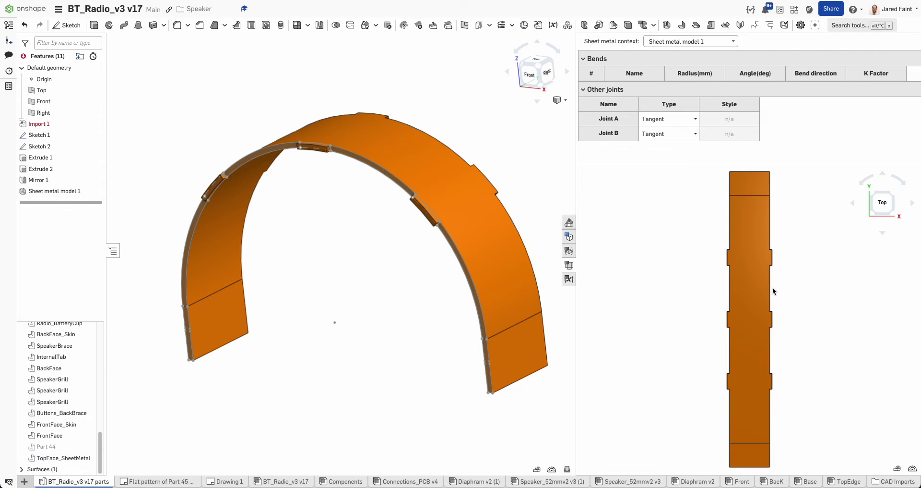
scroll(783, 312, down, 1)
middle_drag(783, 312, 722, 308)
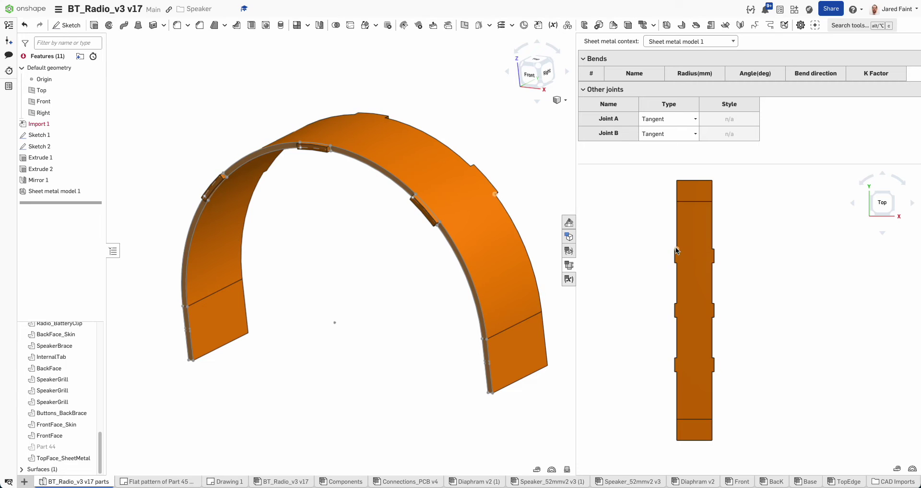
- Create Sketch 3 on the flat pattern face and bring its top end into view
click(66, 25)
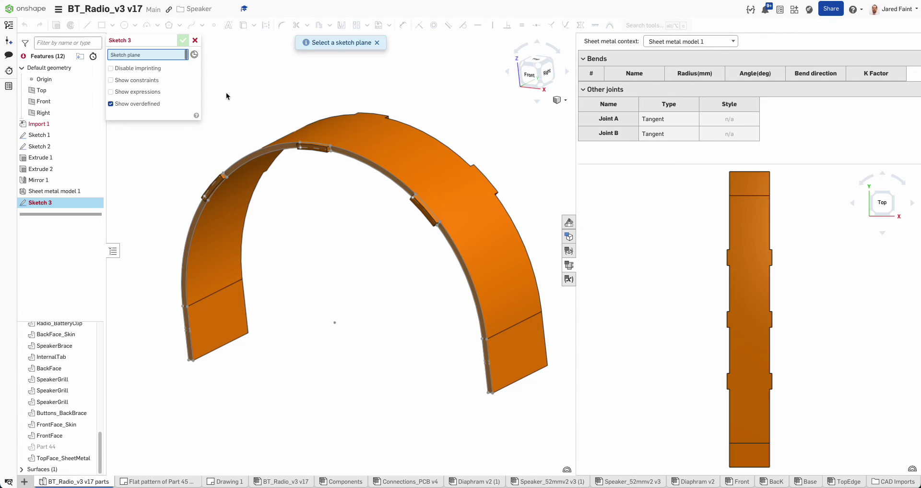
click(752, 317)
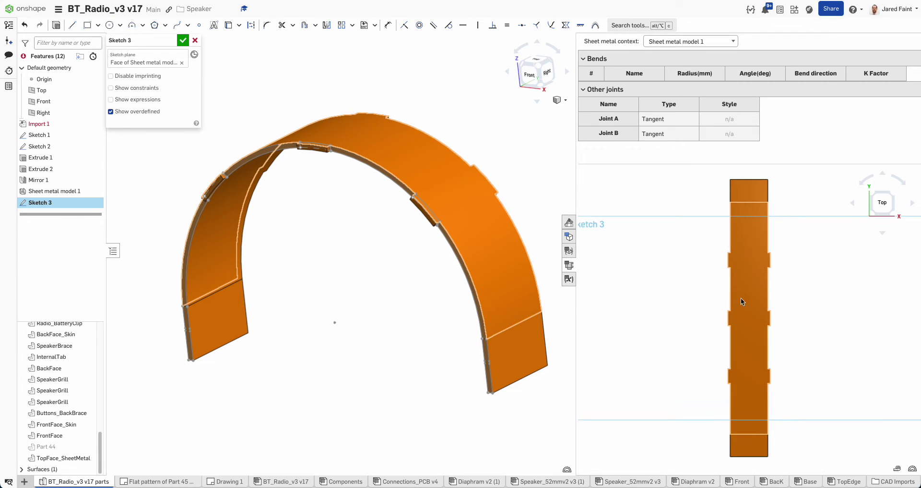
scroll(748, 300, up, 5)
middle_drag(704, 225, 694, 287)
- Draw a zigzag polyline of kerf lines back and forth across the flat strip
click(72, 25)
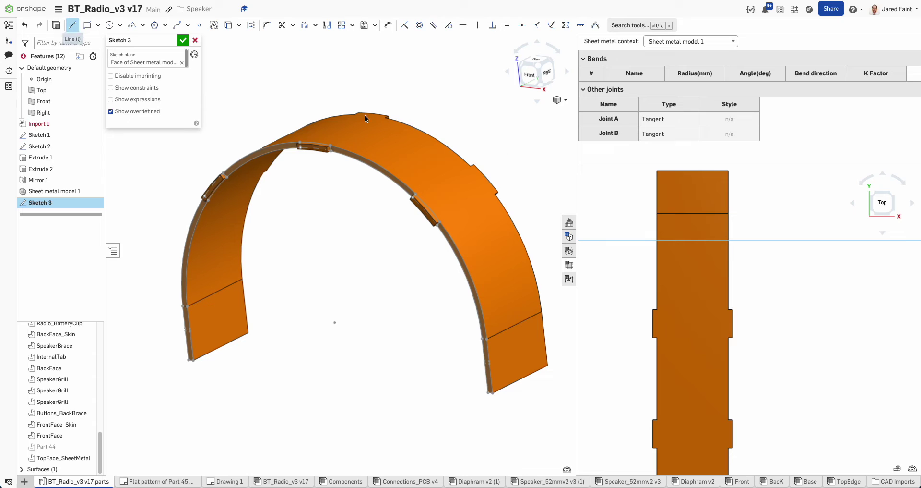
scroll(682, 210, up, 4)
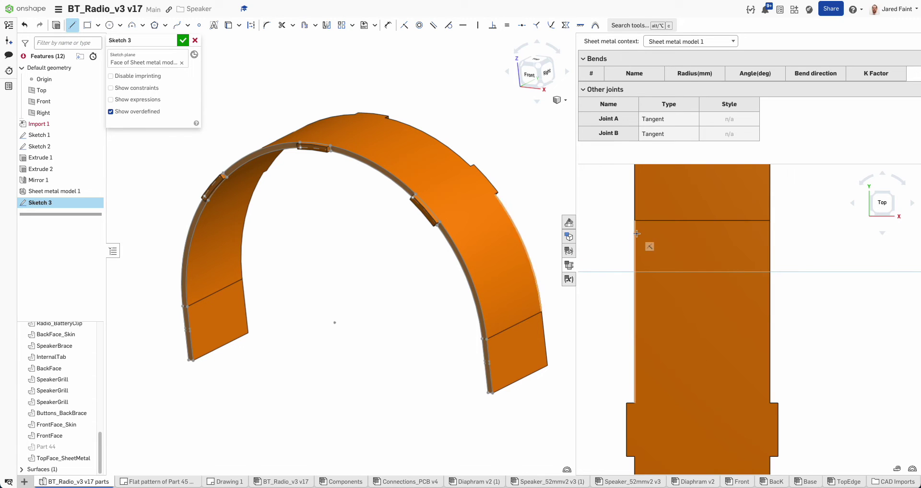
click(635, 232)
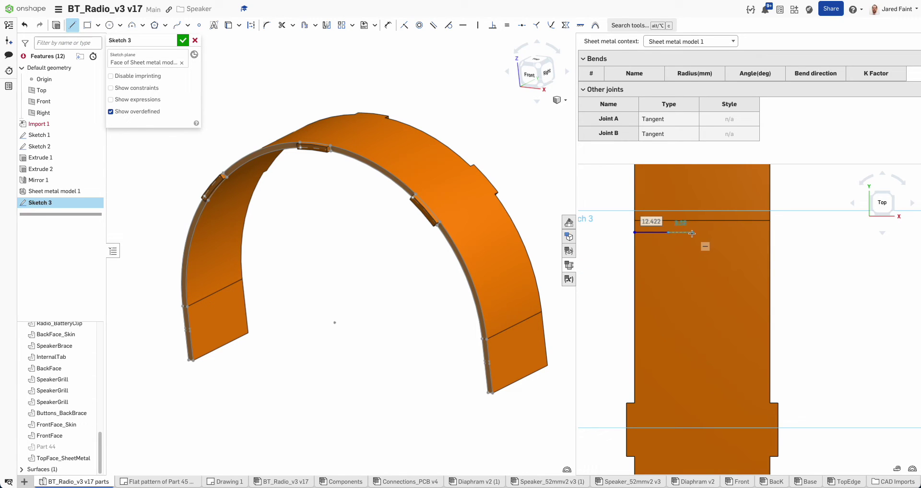
click(692, 232)
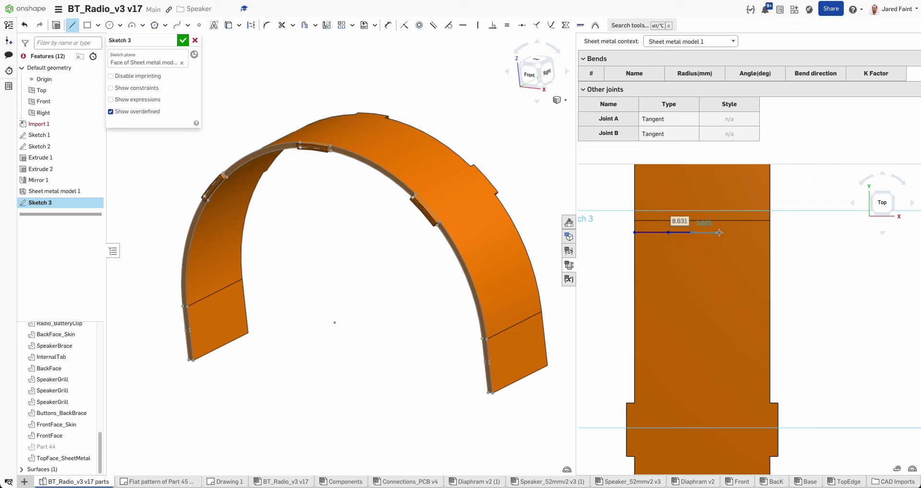
click(770, 233)
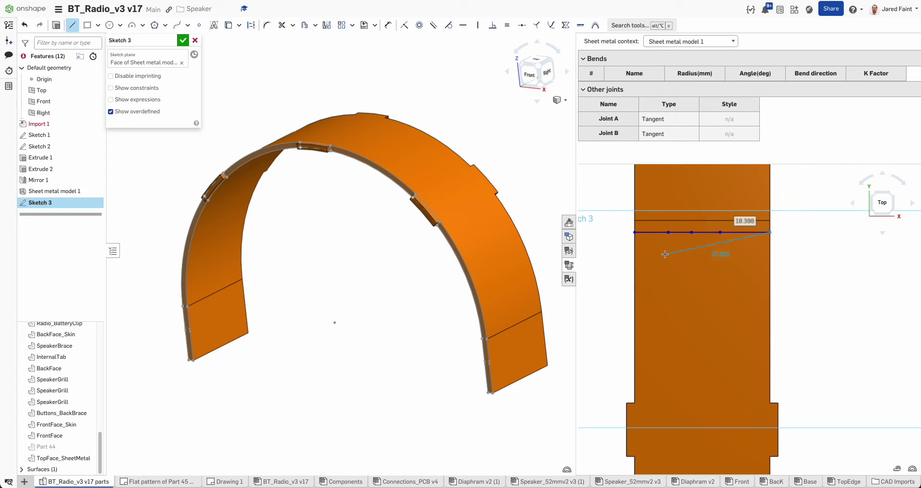
click(635, 246)
click(745, 246)
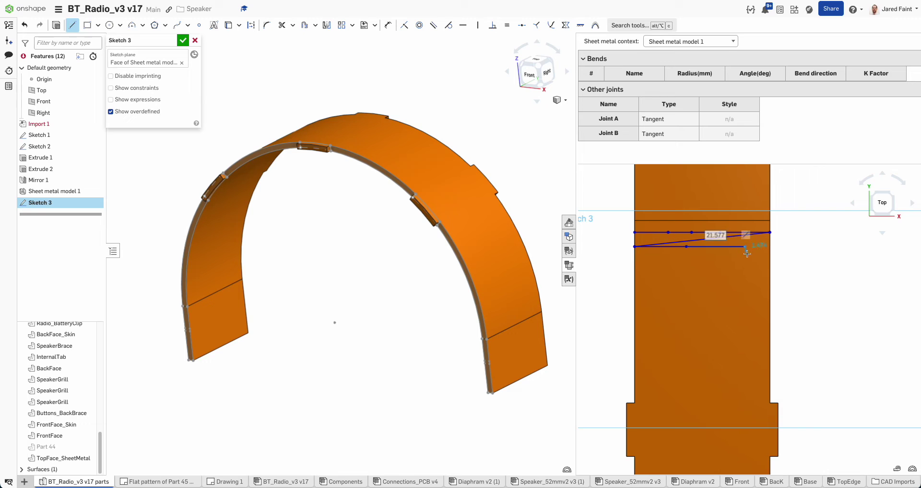
click(759, 263)
click(671, 264)
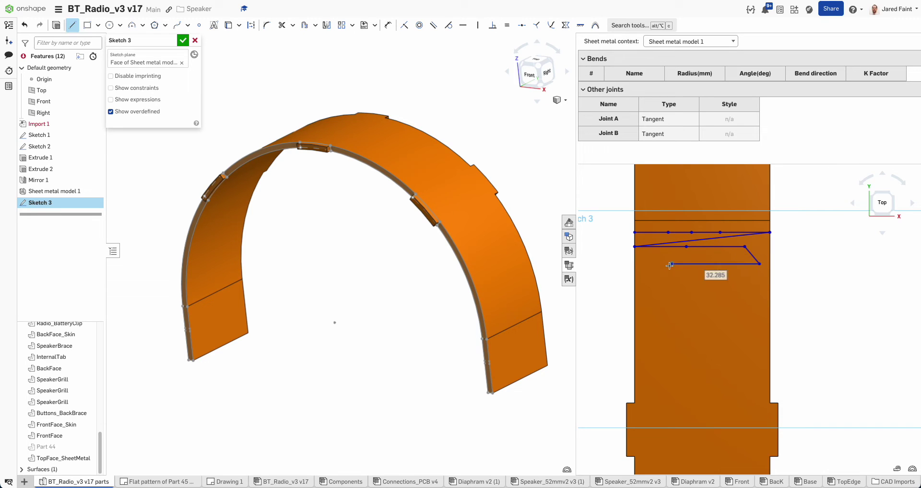
click(647, 281)
click(718, 280)
click(750, 286)
click(756, 305)
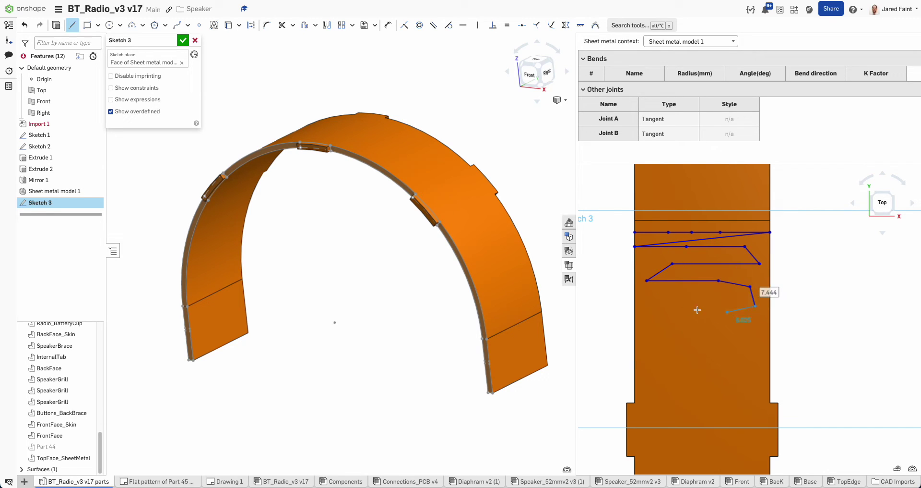
click(649, 306)
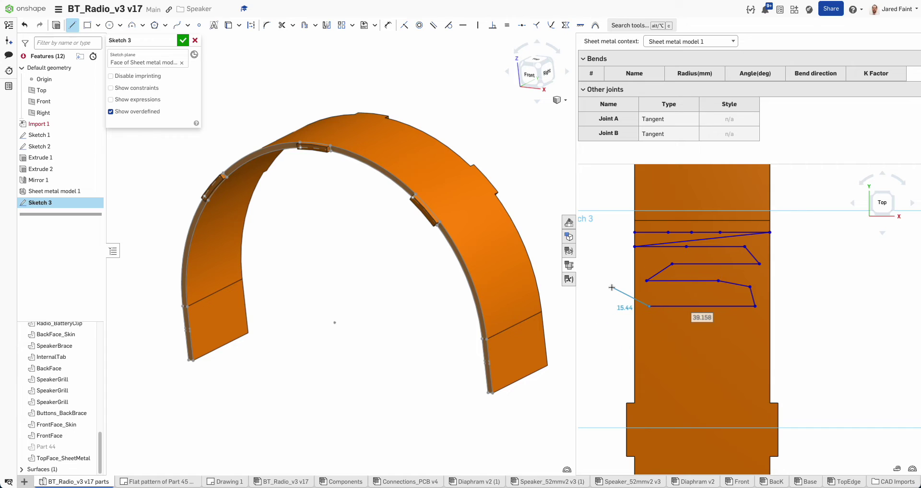
key(Escape)
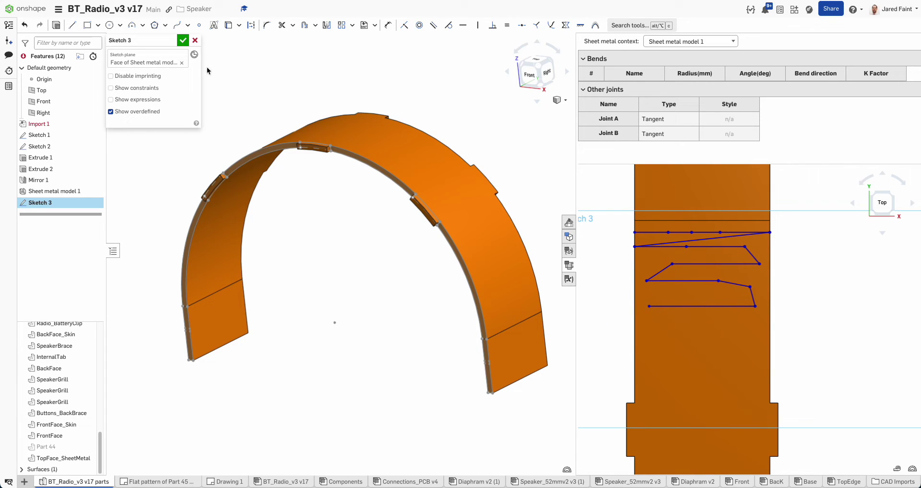
- Accept the kerf sketch and rename Sketch 3 to Kerfing
click(183, 40)
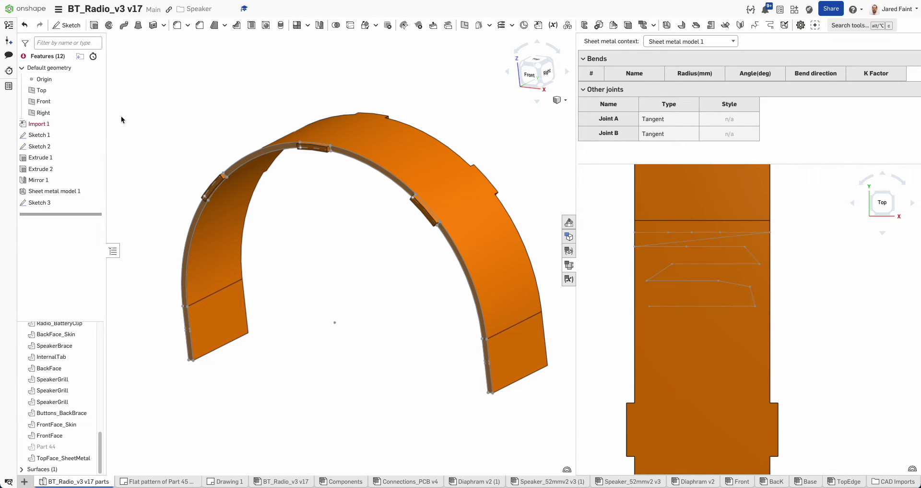
right_click(38, 204)
click(67, 212)
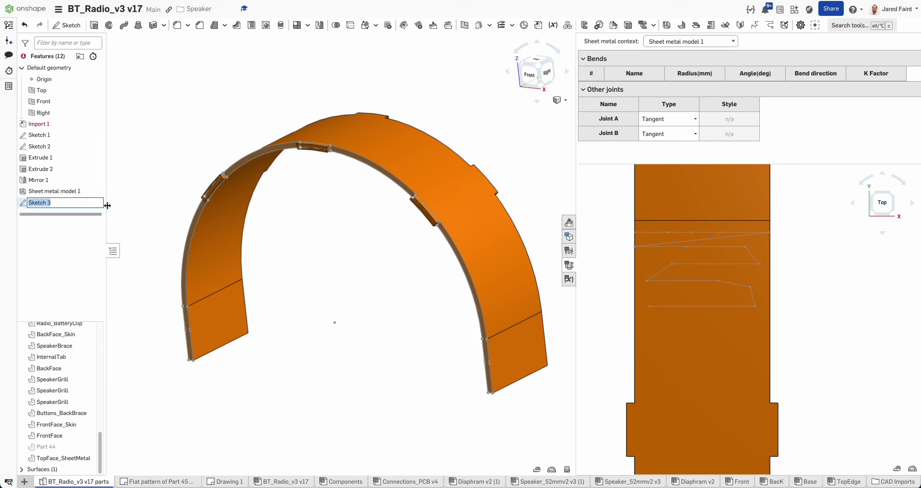
text(Kerfing)
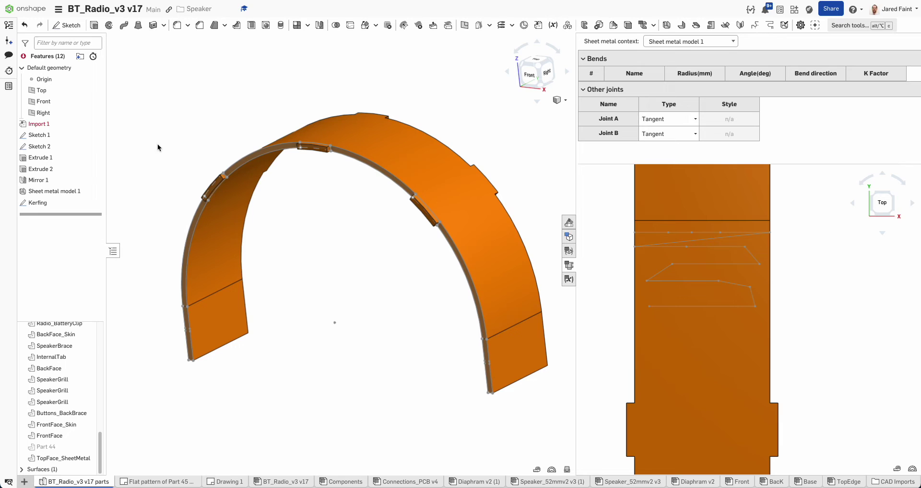
key(Return)
- In Drawing 1, box-select and delete both the arch and flat-strip views
click(229, 482)
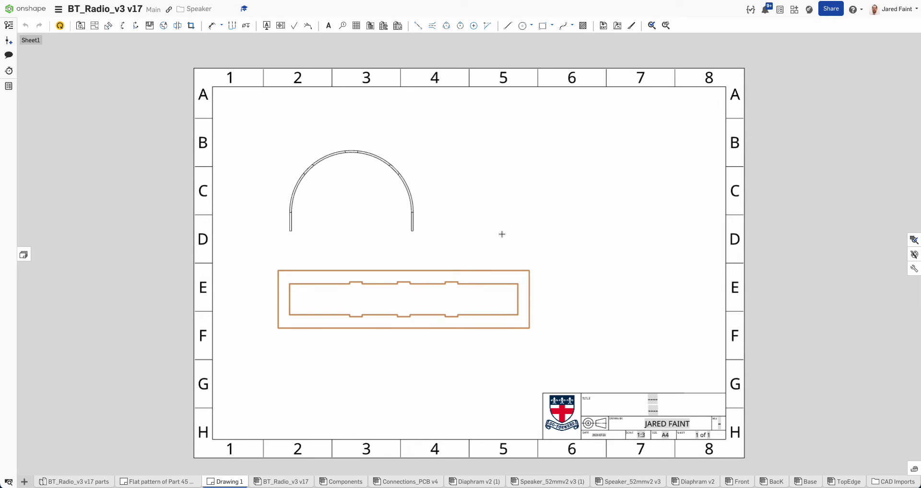
drag(502, 233, 409, 161)
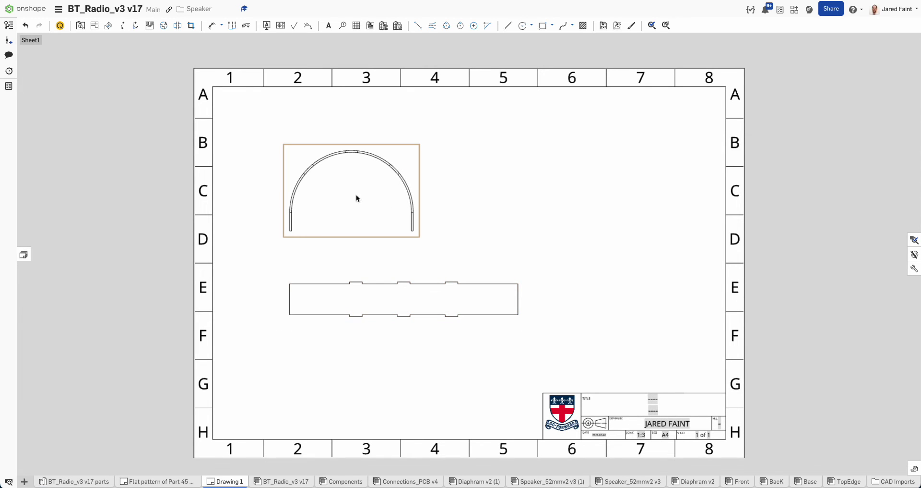
drag(268, 111, 574, 354)
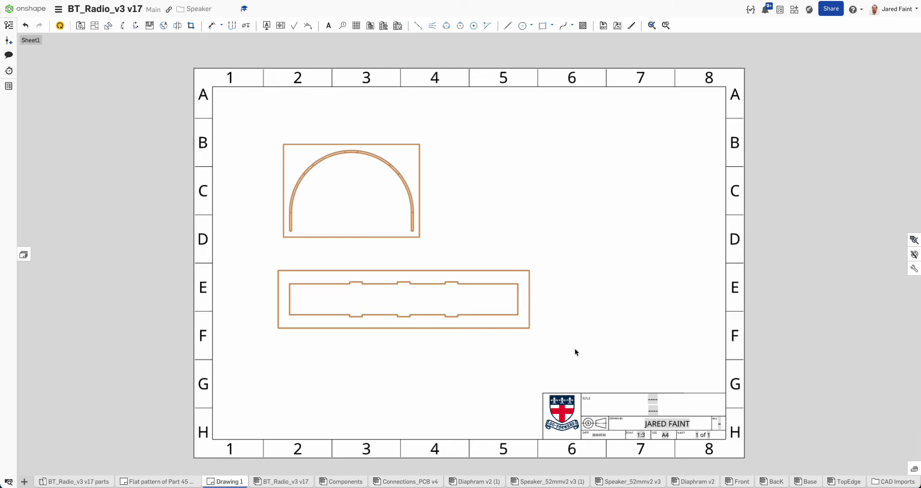
key(Delete)
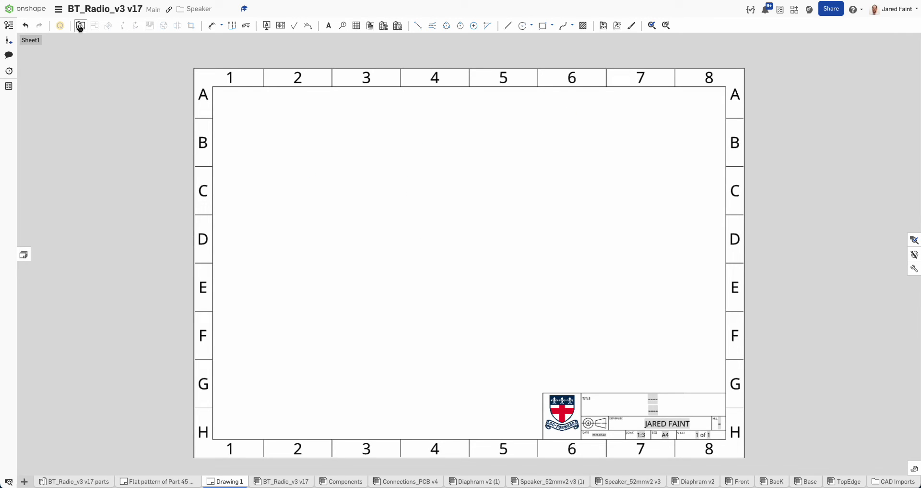
- Place a TopFace_SheetMetal view at the sheet's upper left, then begin inserting another view
click(81, 26)
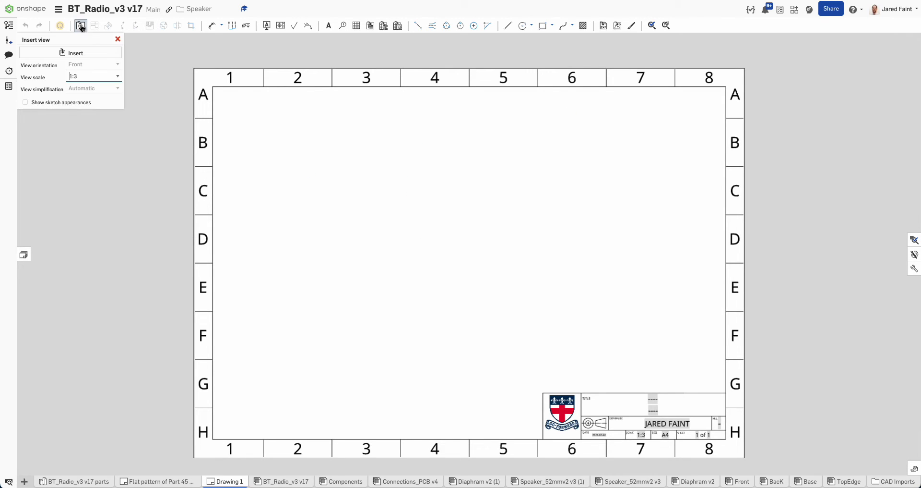
click(73, 53)
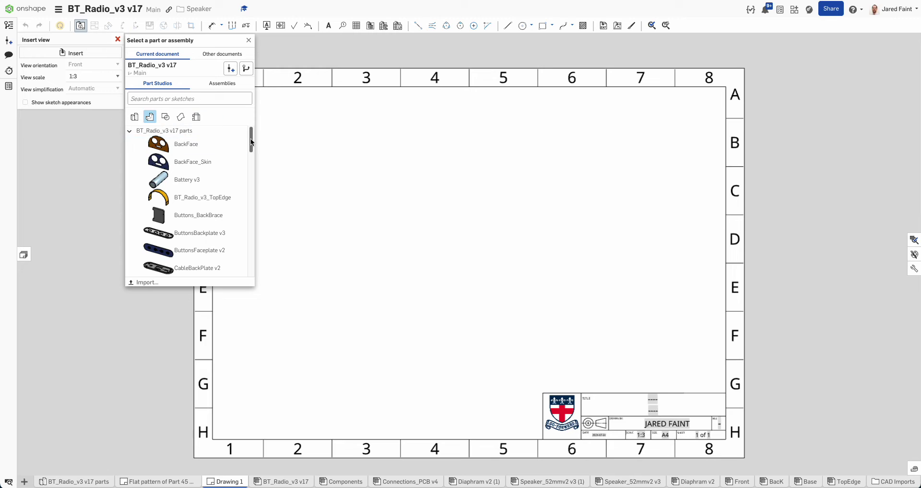
drag(251, 142, 245, 265)
drag(211, 181, 192, 163)
drag(189, 162, 188, 168)
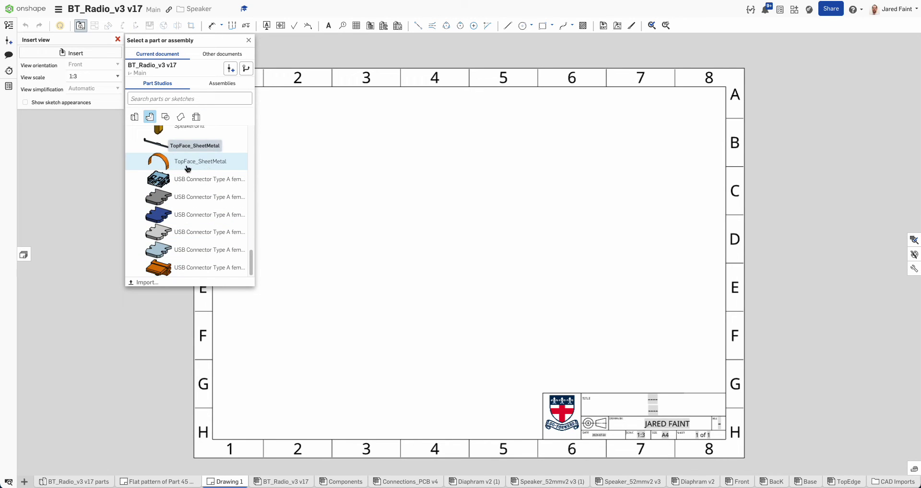
click(234, 166)
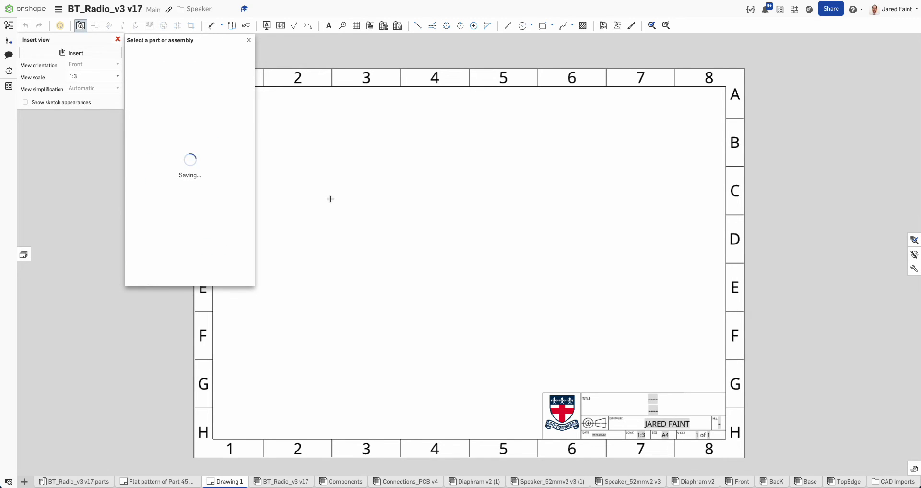
click(305, 159)
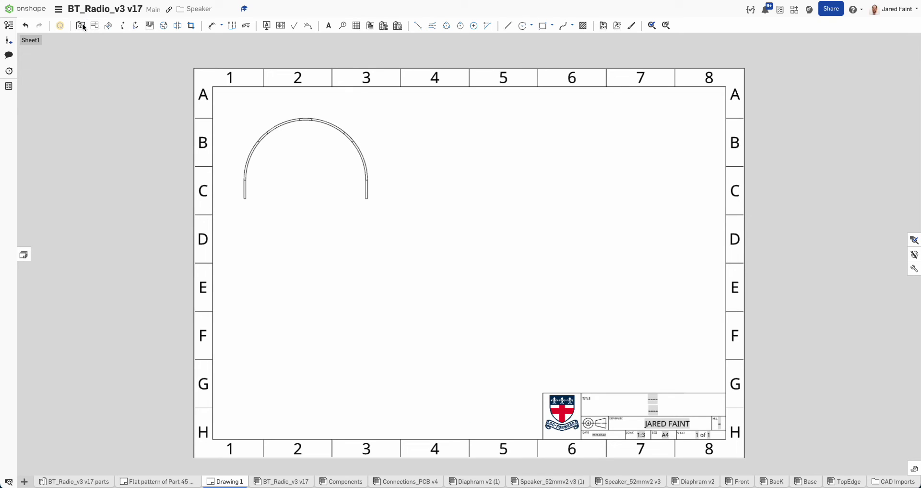
click(81, 26)
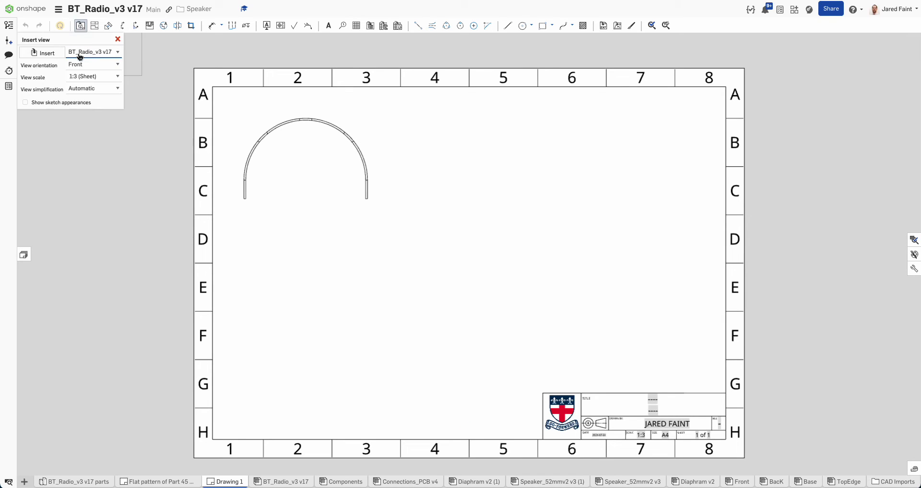
click(44, 54)
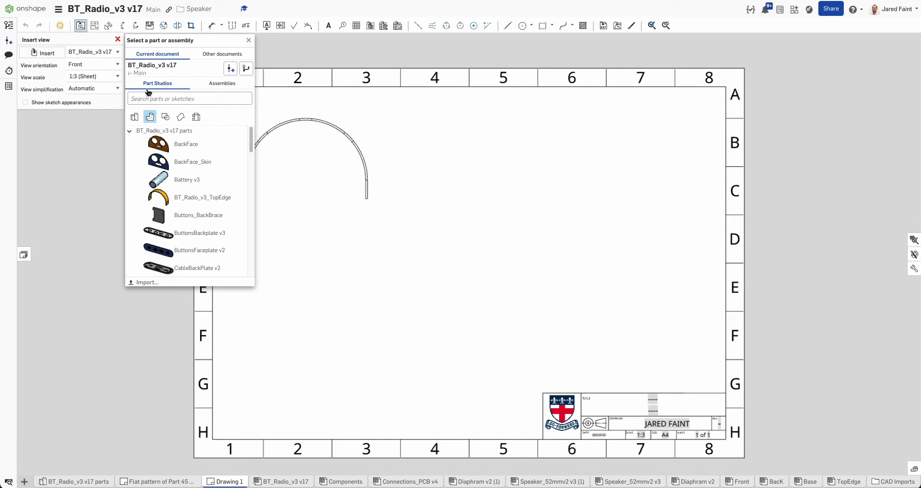
- Insert the flat pattern of TopFace_SheetMetal as a vertical view beside the arch, with no projected view
click(195, 122)
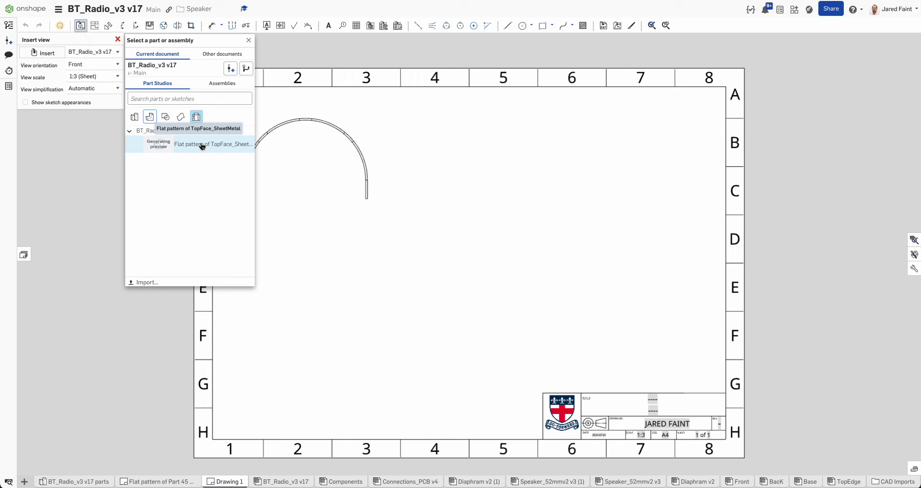
click(186, 149)
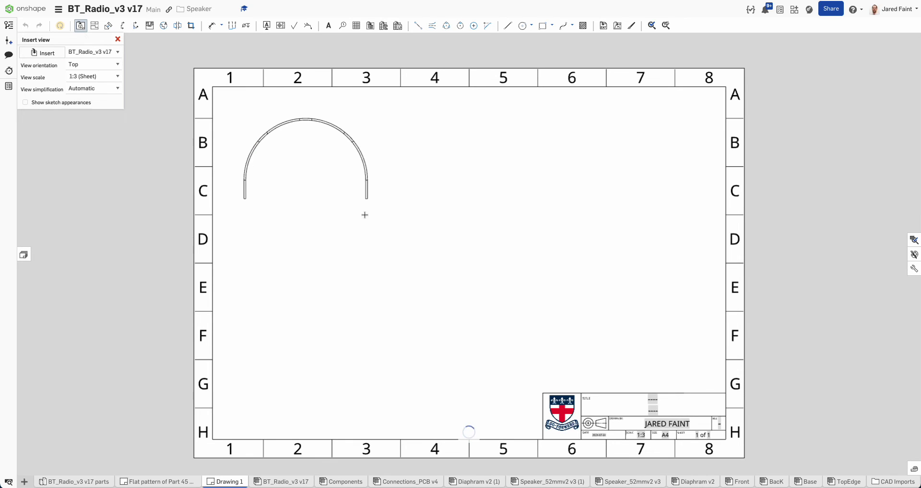
click(436, 247)
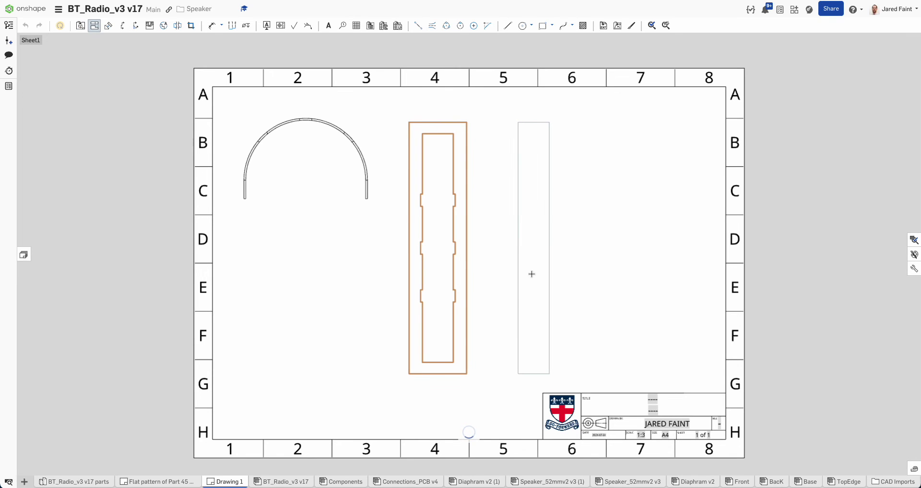
key(Escape)
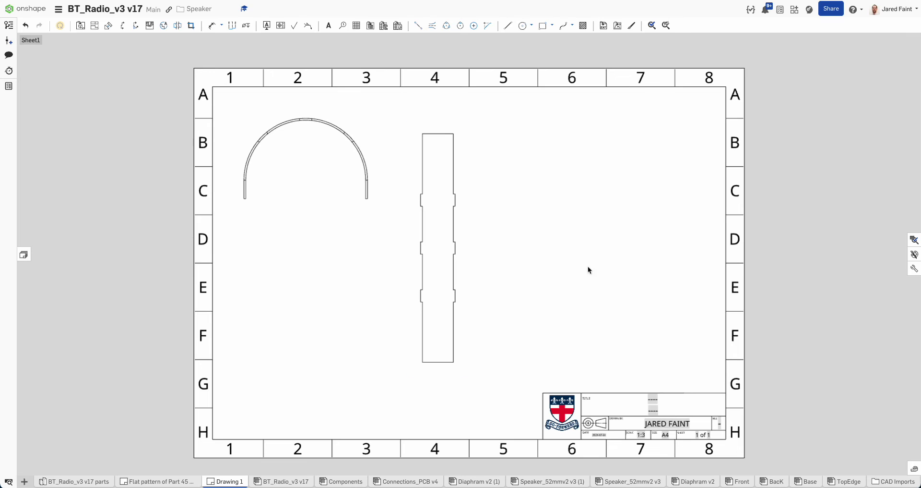
- Rotate the flat pattern view 90° to horizontal and drag it down-left below the arch view
double_click(438, 228)
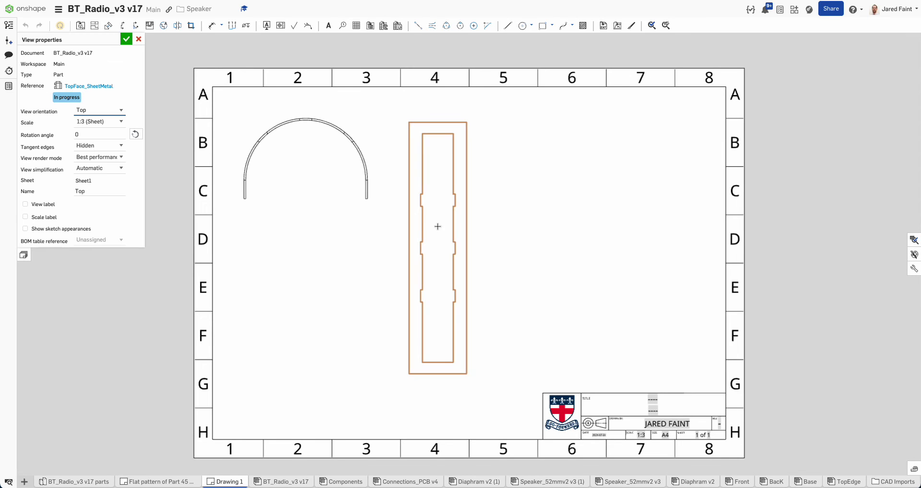
click(89, 135)
text(90)
key(Return)
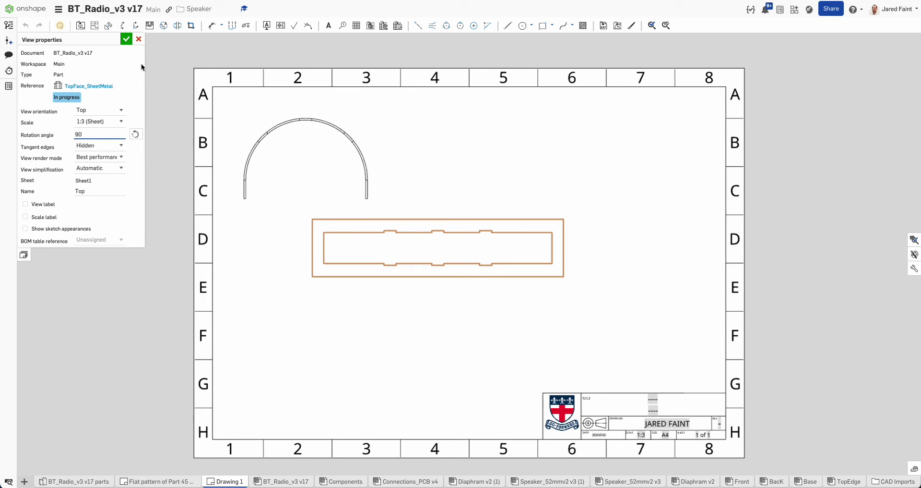
click(126, 39)
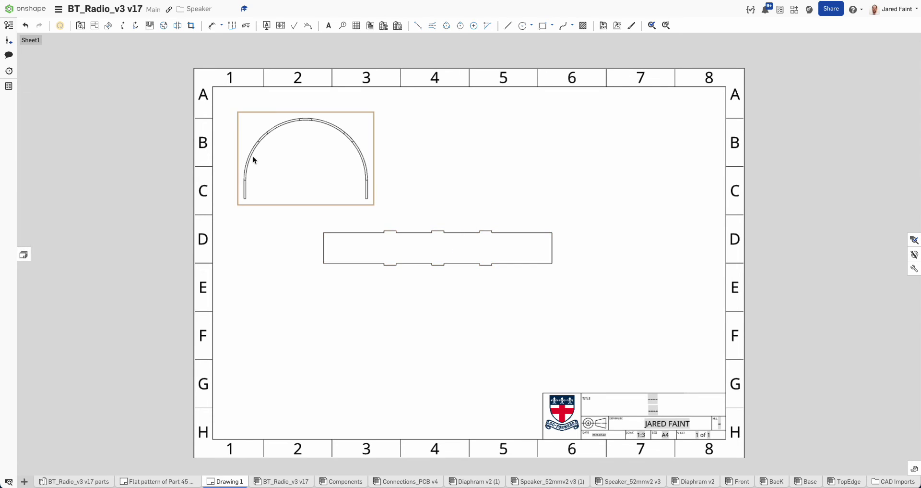
scroll(410, 247, up, 1)
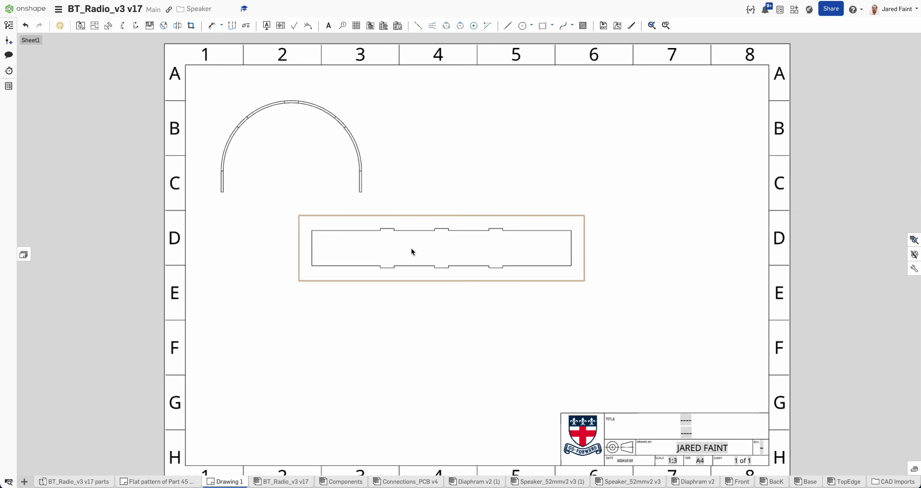
drag(448, 253, 408, 282)
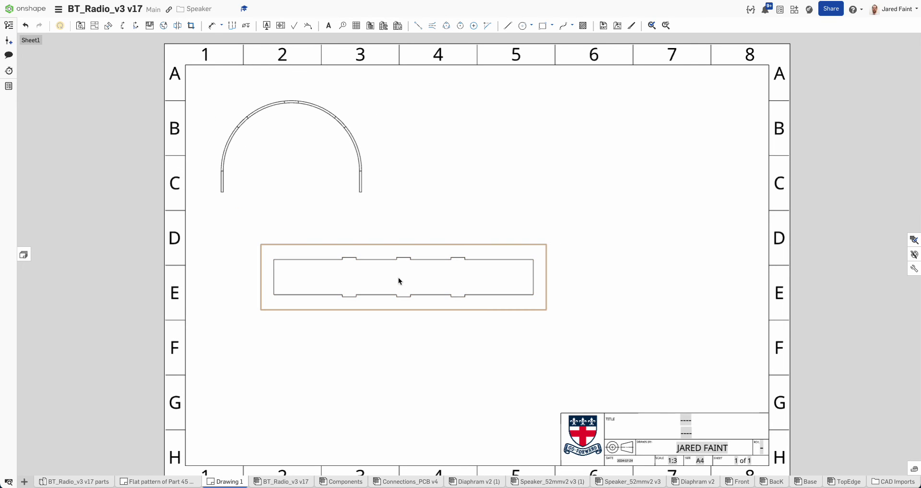
- Turn on the Kerfing sketch in the flat pattern view through Show/hide sketches
right_click(398, 279)
mouse_move(402, 280)
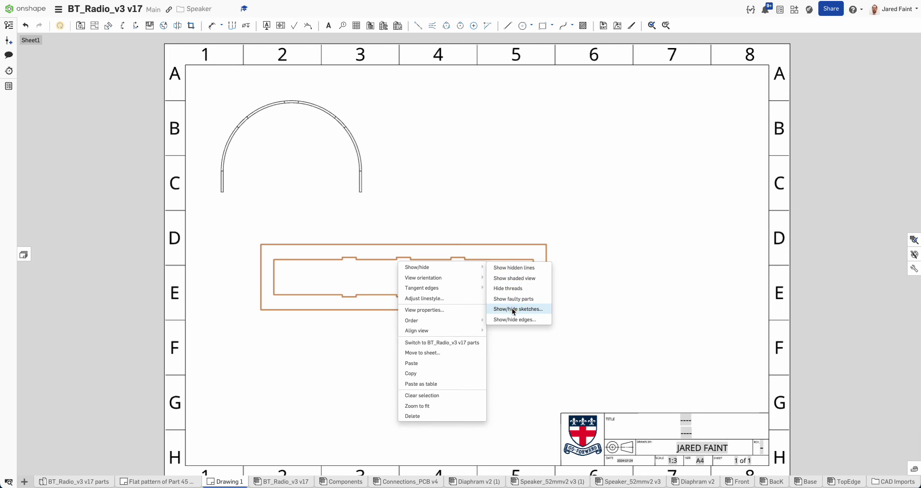
click(513, 310)
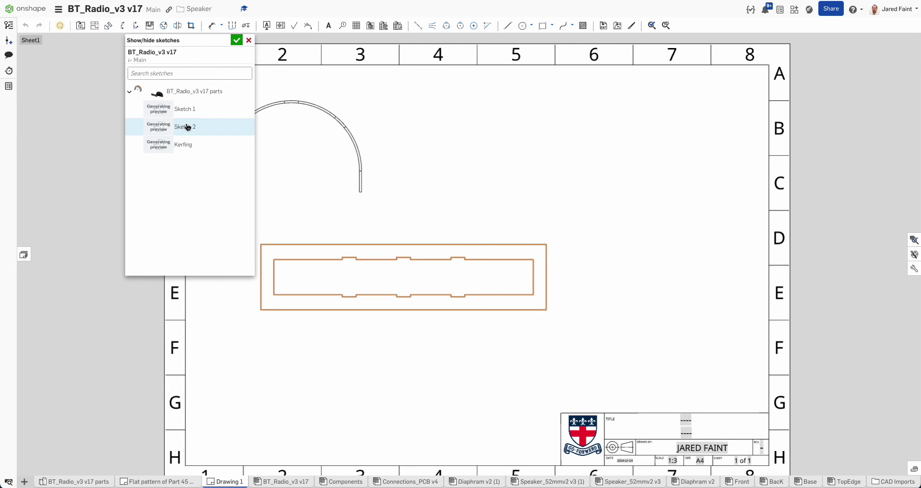
click(185, 148)
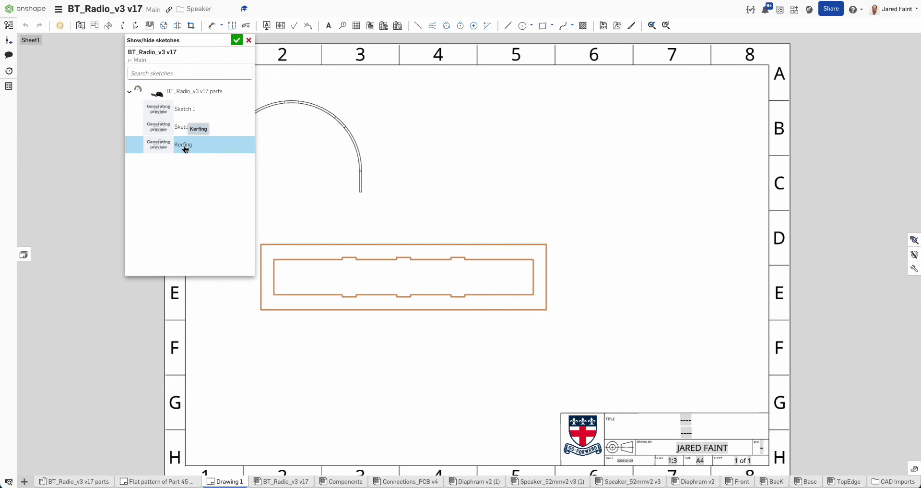
click(236, 40)
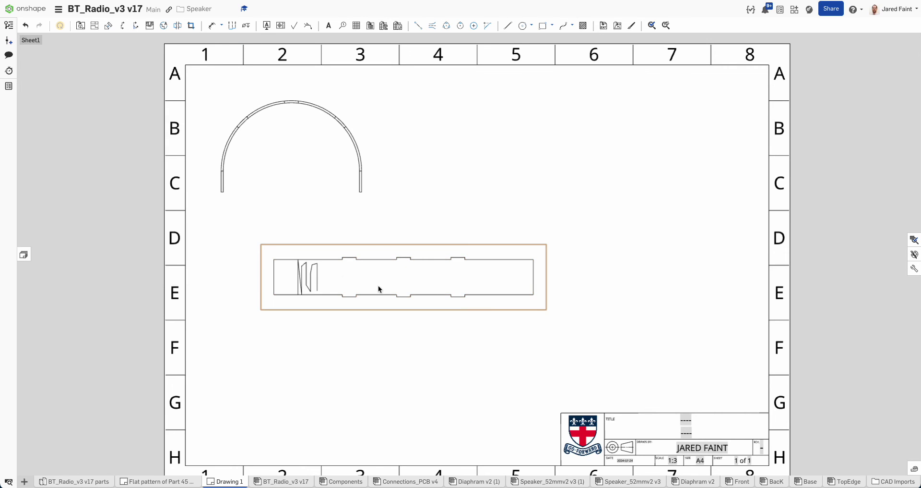
scroll(318, 281, up, 2)
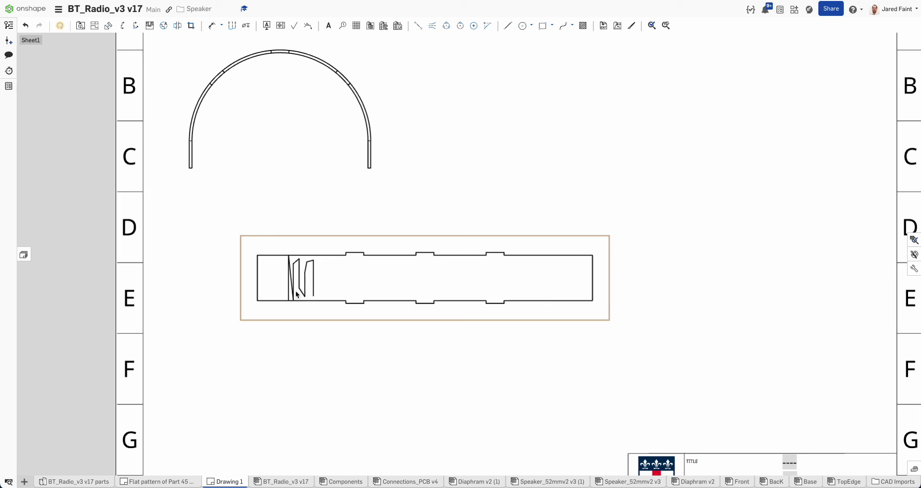
- Delete the curved arc view and drag the flat pattern view up above the sheet
scroll(420, 245, down, 1)
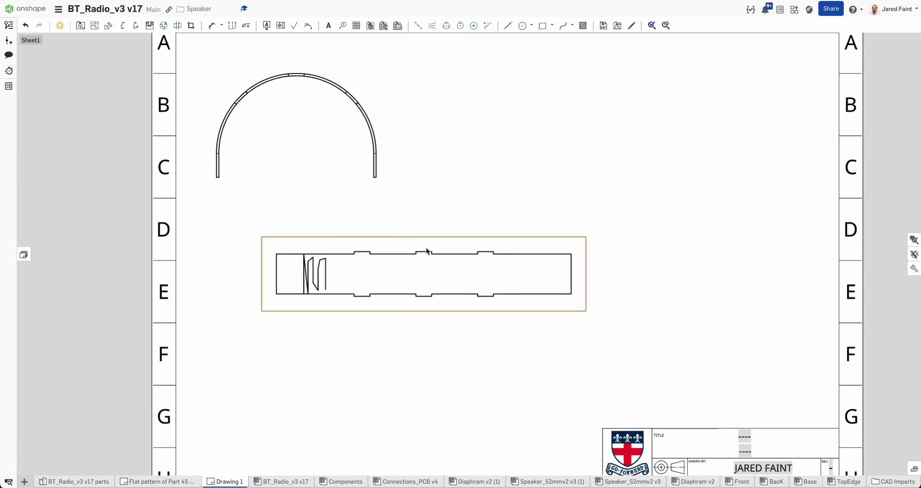
key(Delete)
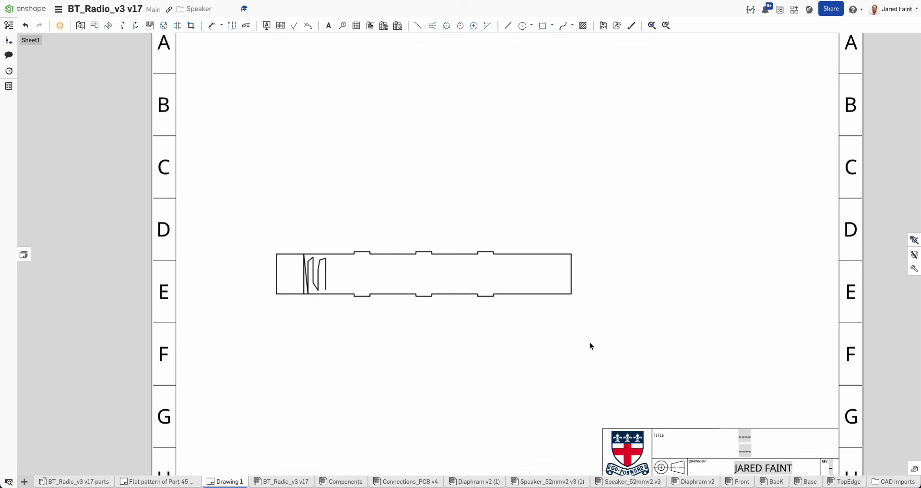
scroll(468, 313, down, 1)
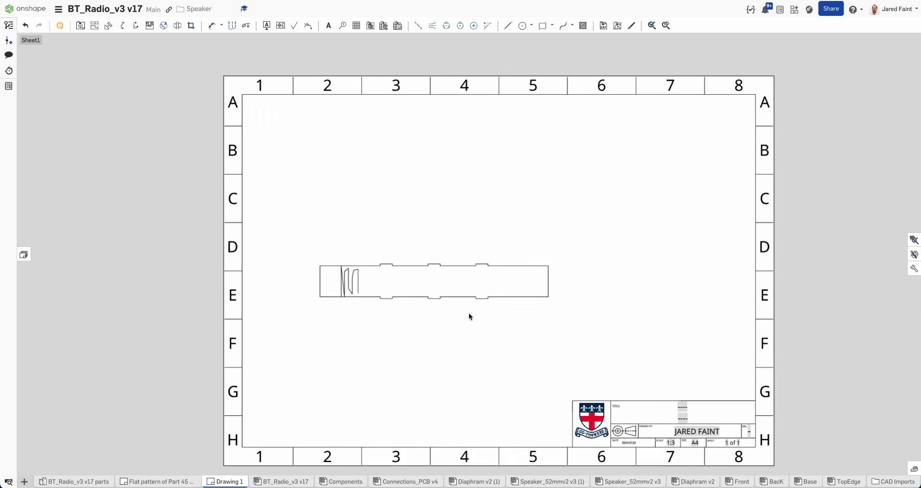
mouse_move(423, 275)
mouse_down()
mouse_move(308, 314)
mouse_move(417, 275)
mouse_up()
scroll(442, 269, down, 1)
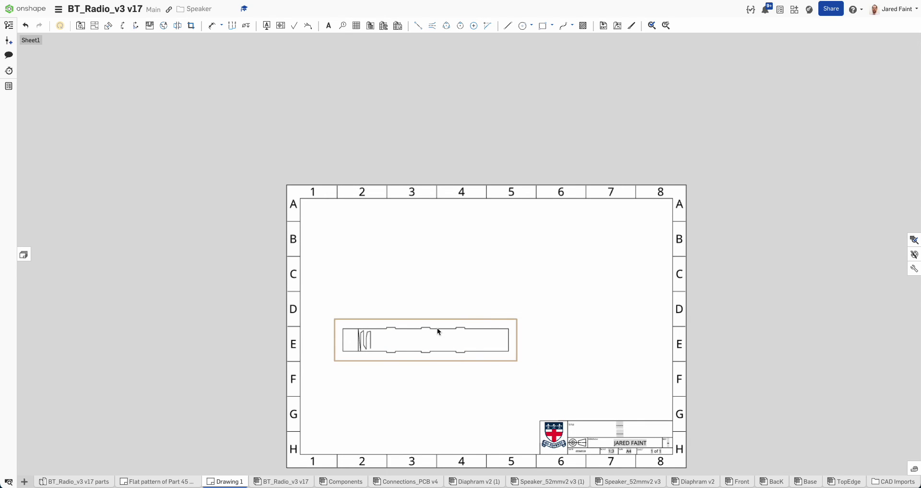
mouse_move(438, 330)
mouse_down()
mouse_move(428, 95)
mouse_move(427, 117)
mouse_up()
scroll(447, 169, down, 1)
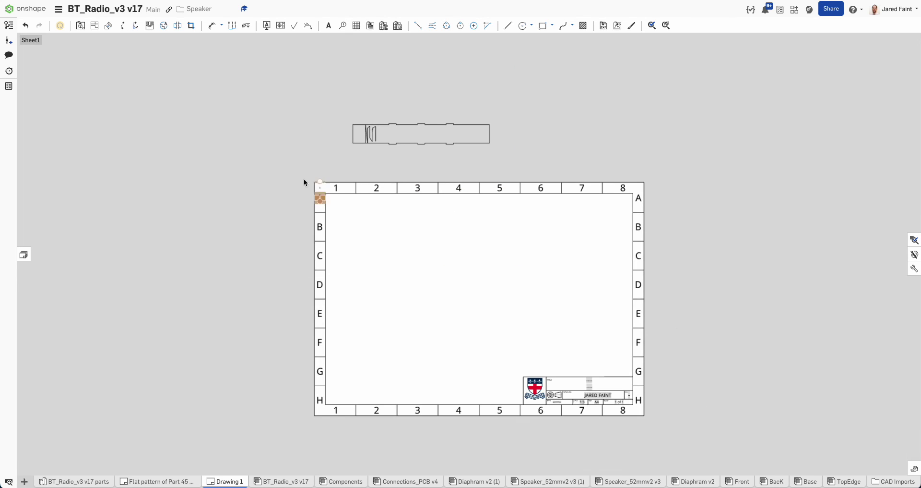
- Delete the sheet border and title block, then place the flat pattern at the upper-left
drag(260, 170, 783, 460)
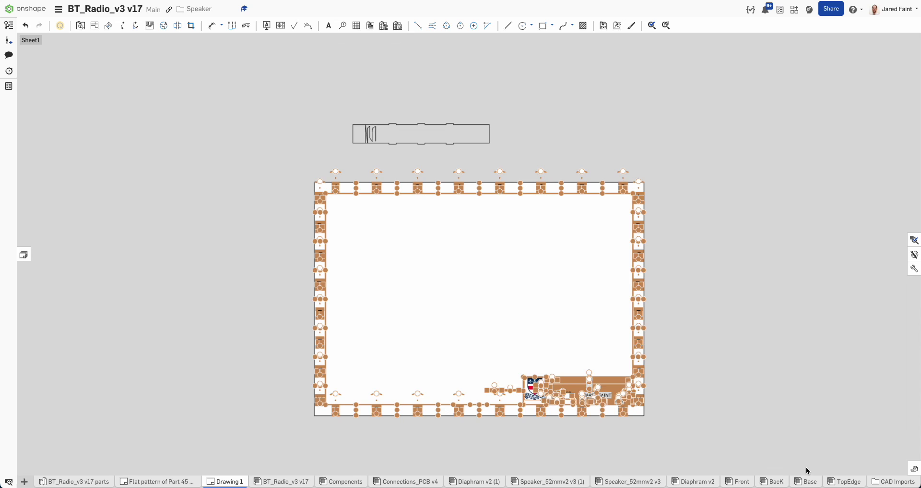
key(Delete)
drag(412, 146, 430, 217)
- Set Sheet1's scale to 1:1 and shift the enlarged flat pattern up and right
click(25, 254)
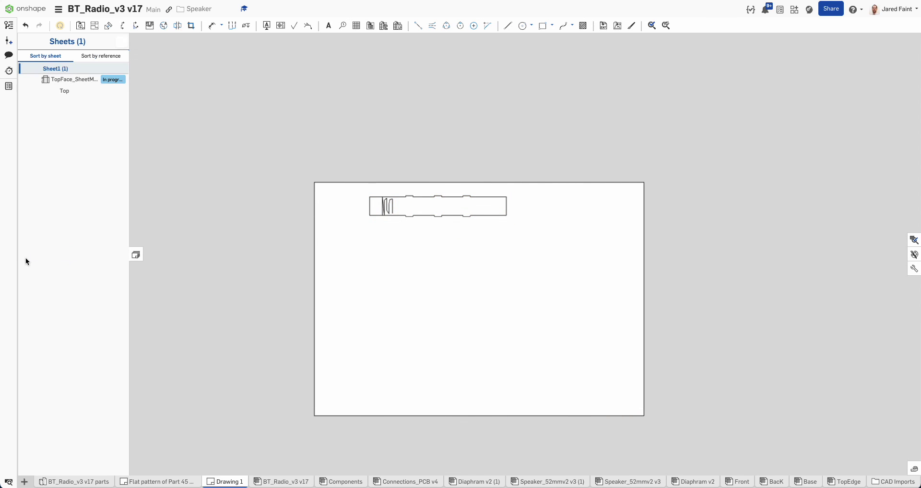
double_click(44, 73)
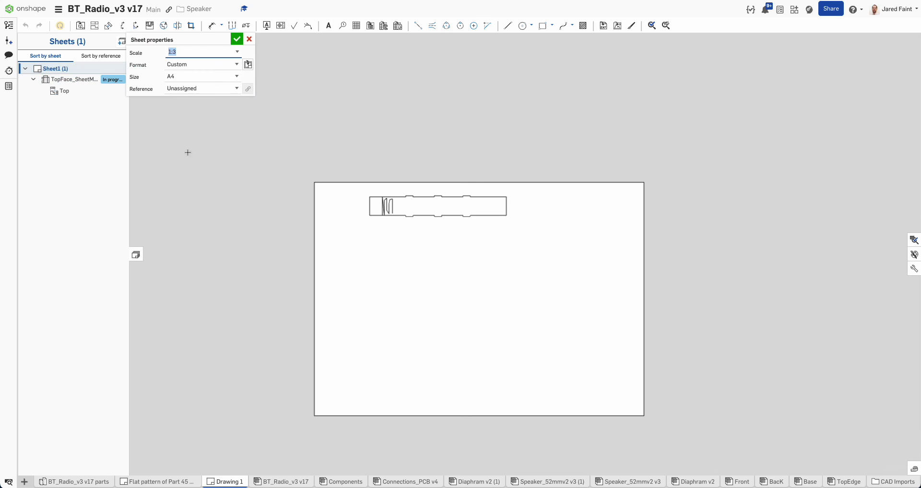
click(238, 53)
scroll(202, 72, up, 3)
click(195, 64)
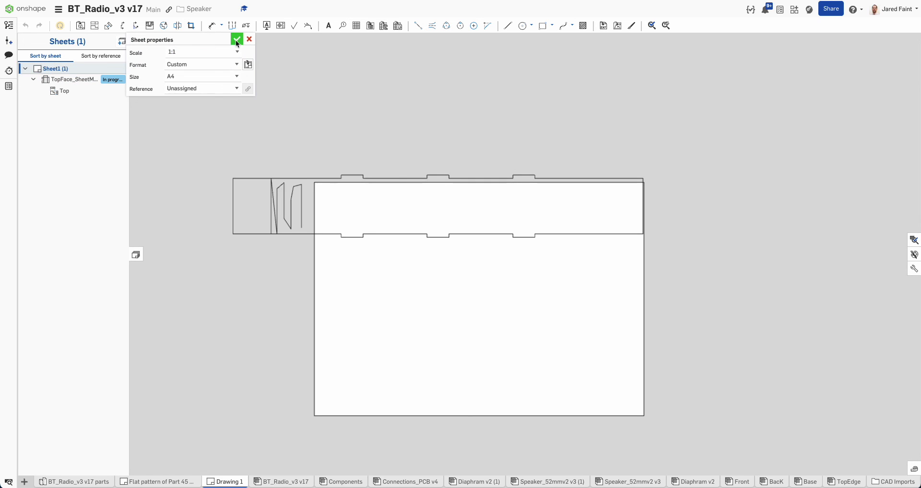
click(237, 39)
drag(411, 234, 502, 251)
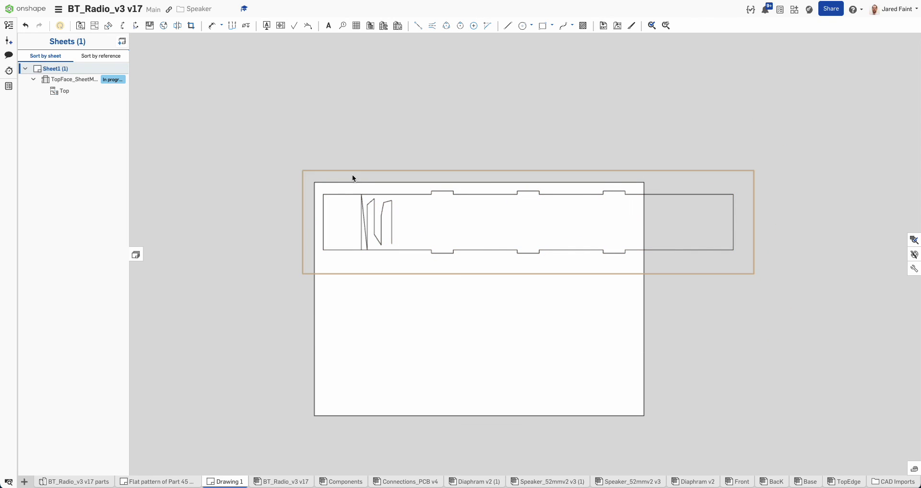
- Change Sheet1's size to A1 and move the flat pattern into the top-left corner
double_click(53, 69)
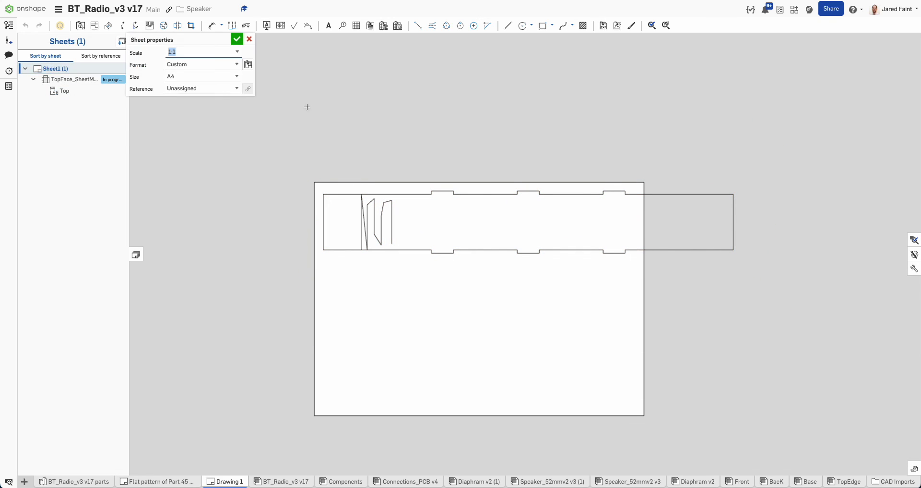
click(235, 76)
click(191, 129)
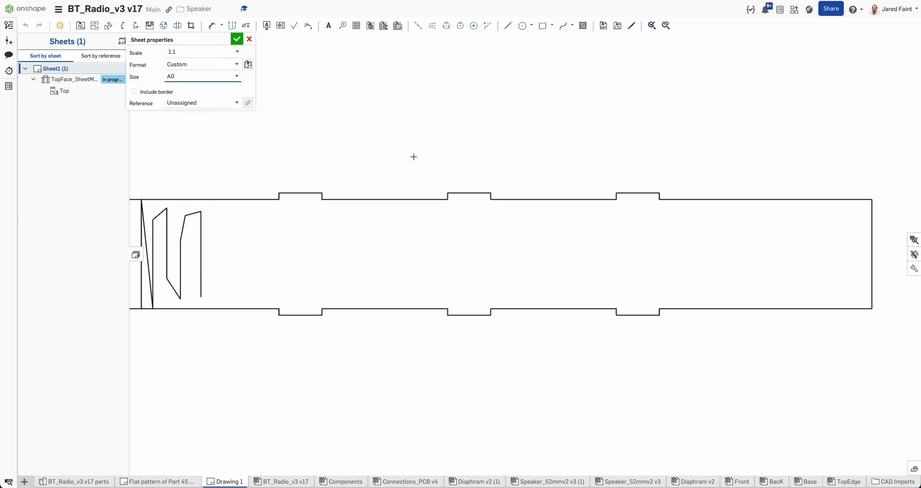
scroll(489, 214, down, 3)
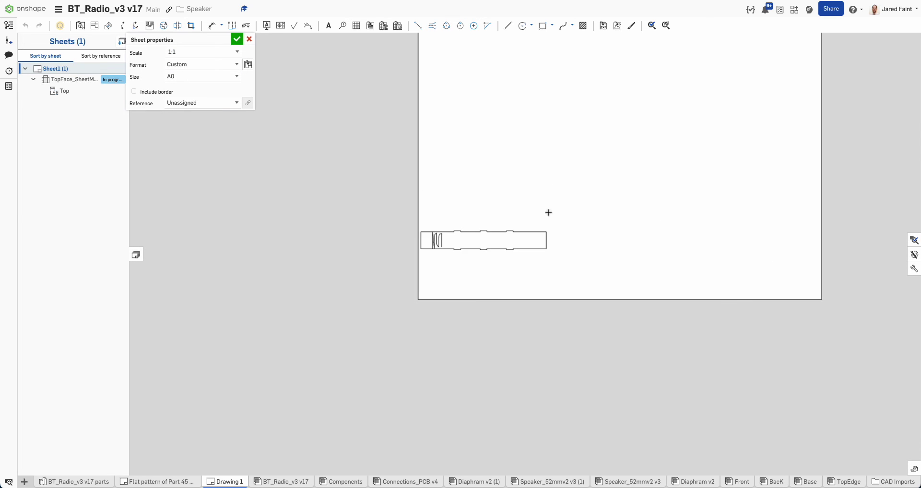
middle_drag(547, 212, 475, 348)
click(239, 76)
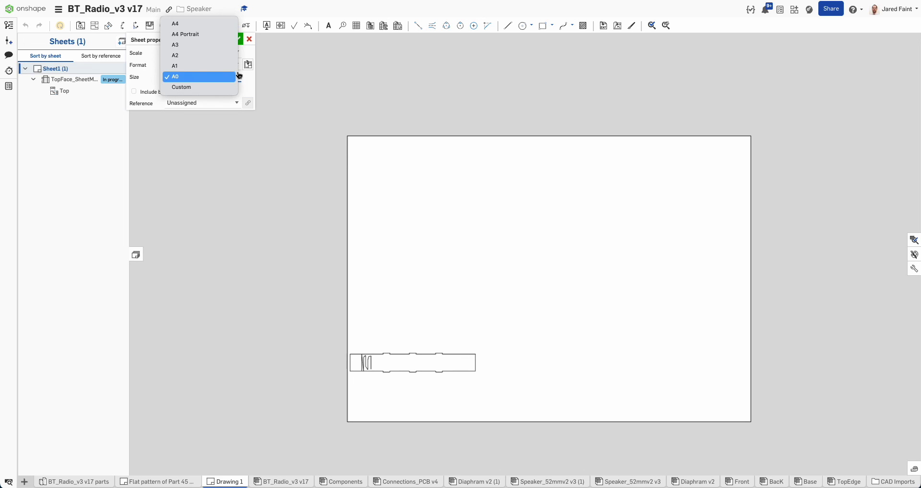
click(197, 66)
scroll(403, 229, down, 6)
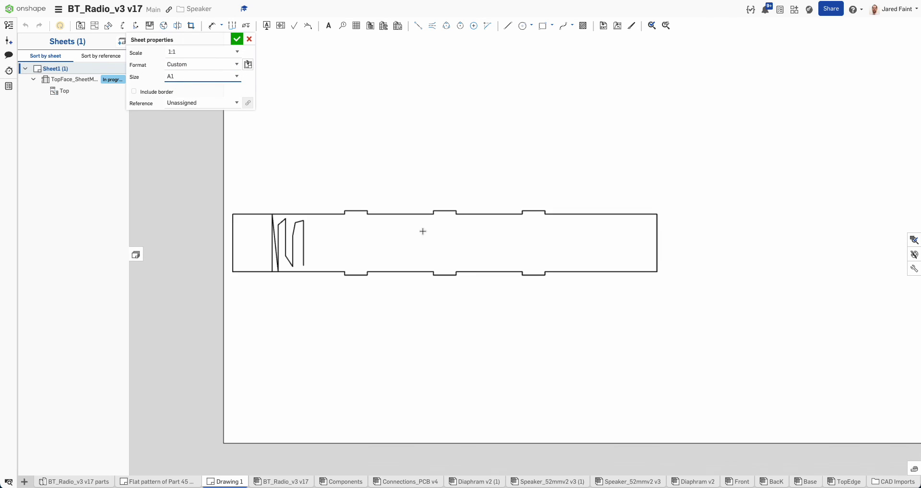
middle_drag(467, 302, 469, 338)
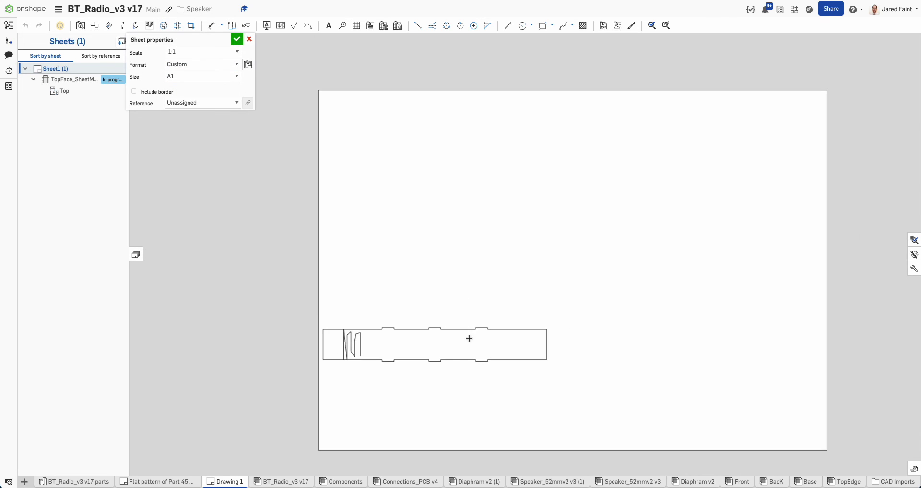
click(237, 39)
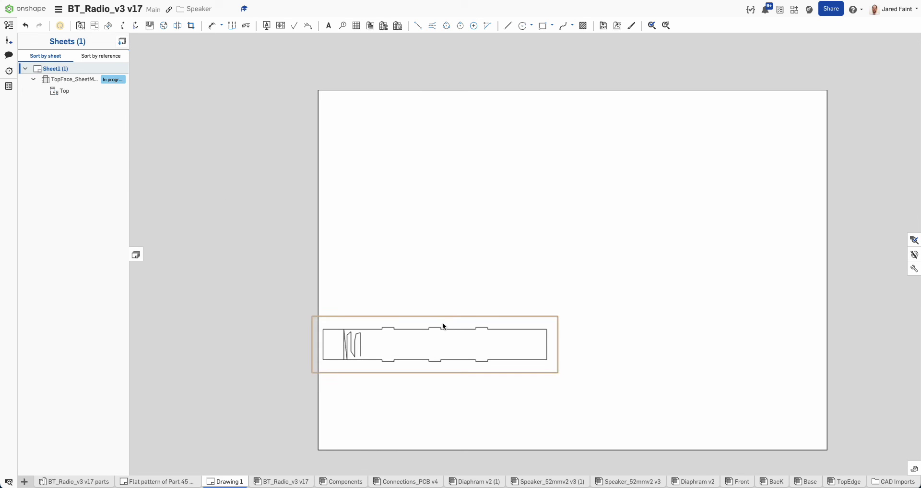
mouse_move(442, 325)
mouse_down()
mouse_move(470, 316)
mouse_move(473, 105)
mouse_move(454, 109)
mouse_up()
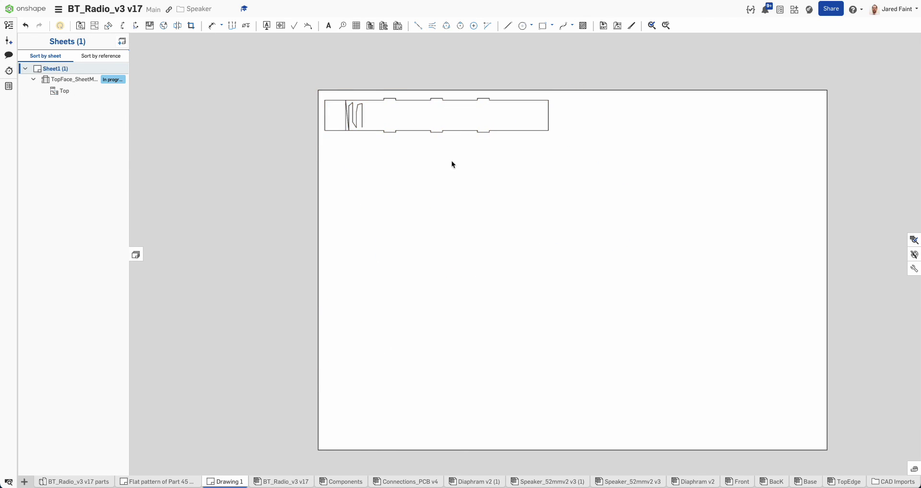
middle_drag(451, 160, 476, 205)
scroll(665, 287, down, 2)
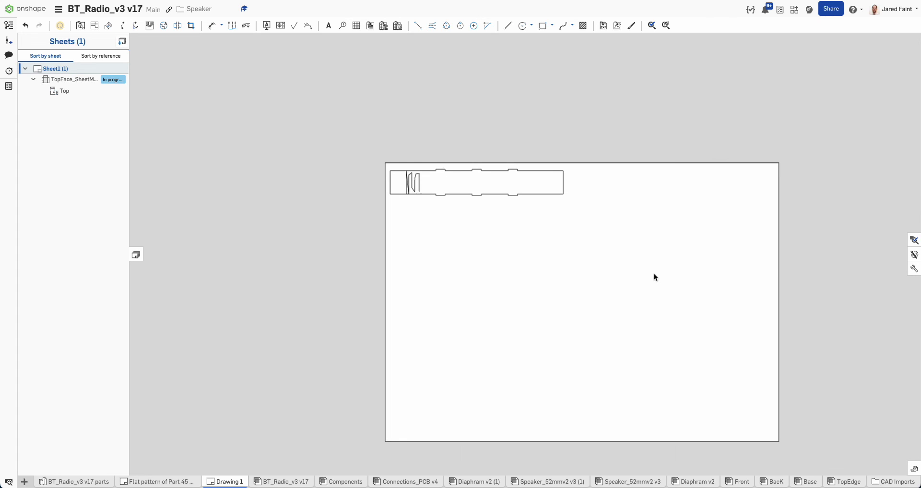